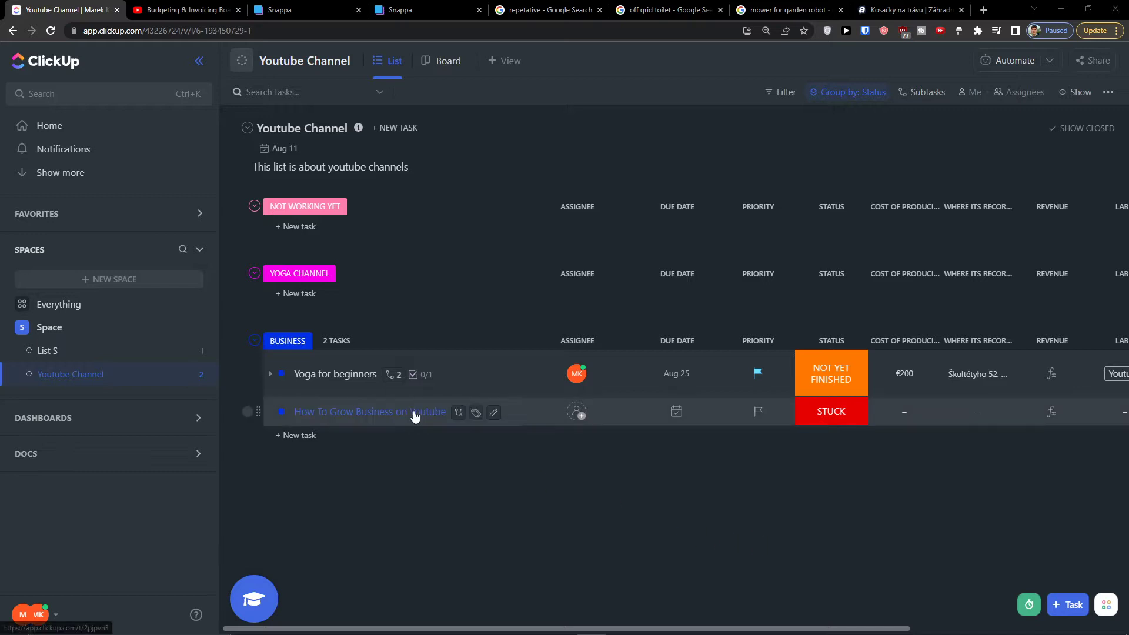
# - Create a new Board view for the Youtube Channel list, keeping it grouped by Status
pyautogui.click(508, 71)
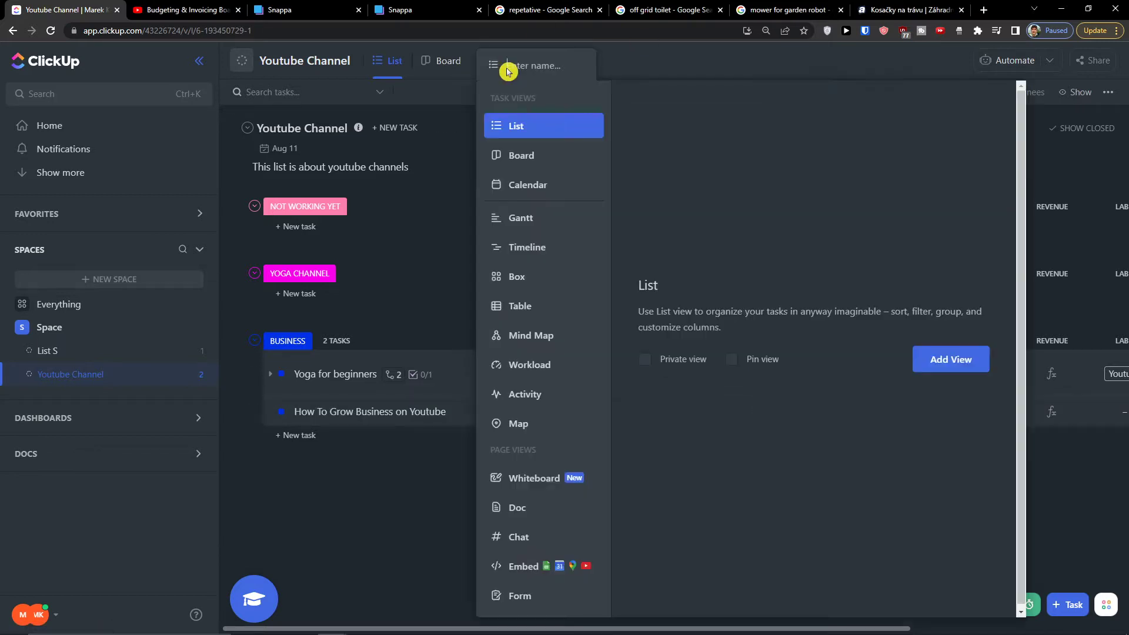
pyautogui.click(535, 156)
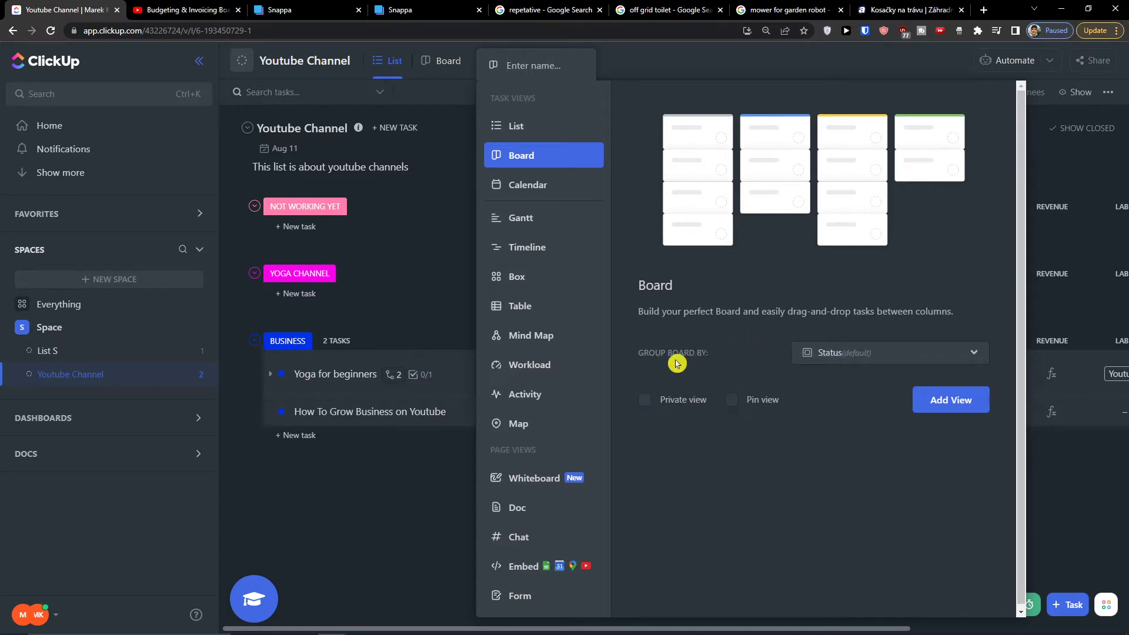
pyautogui.click(837, 362)
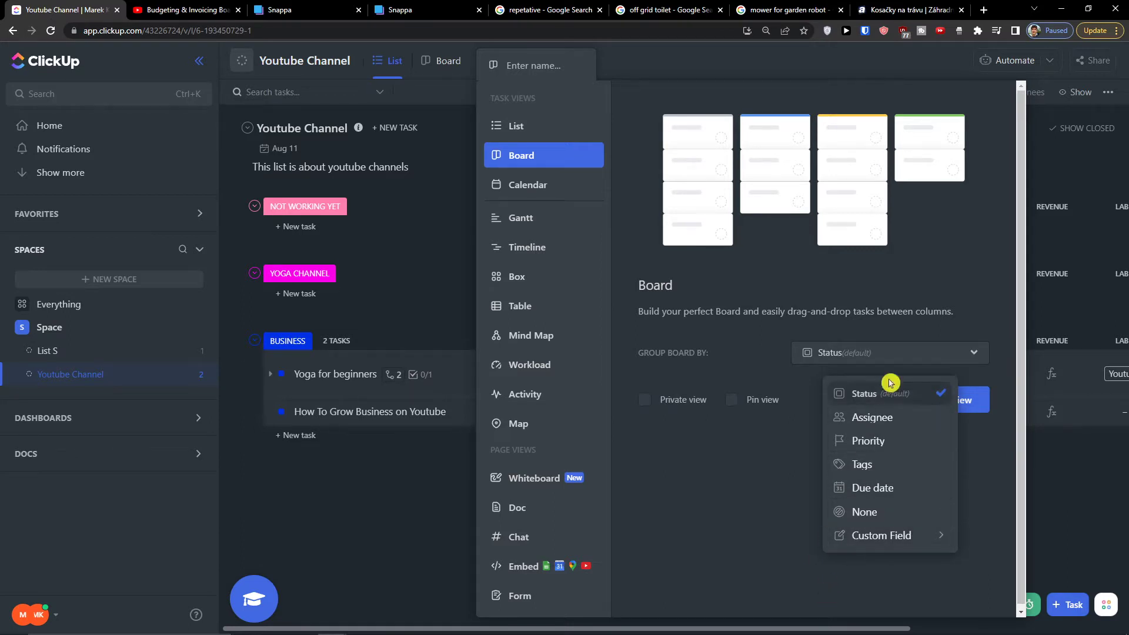
pyautogui.click(747, 538)
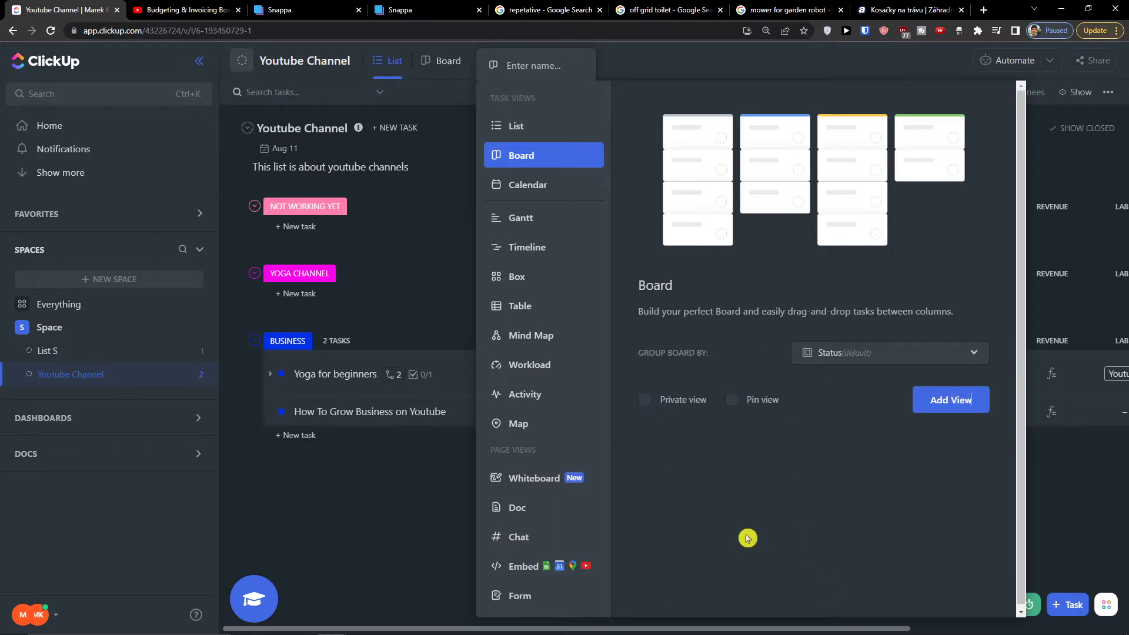
pyautogui.click(922, 406)
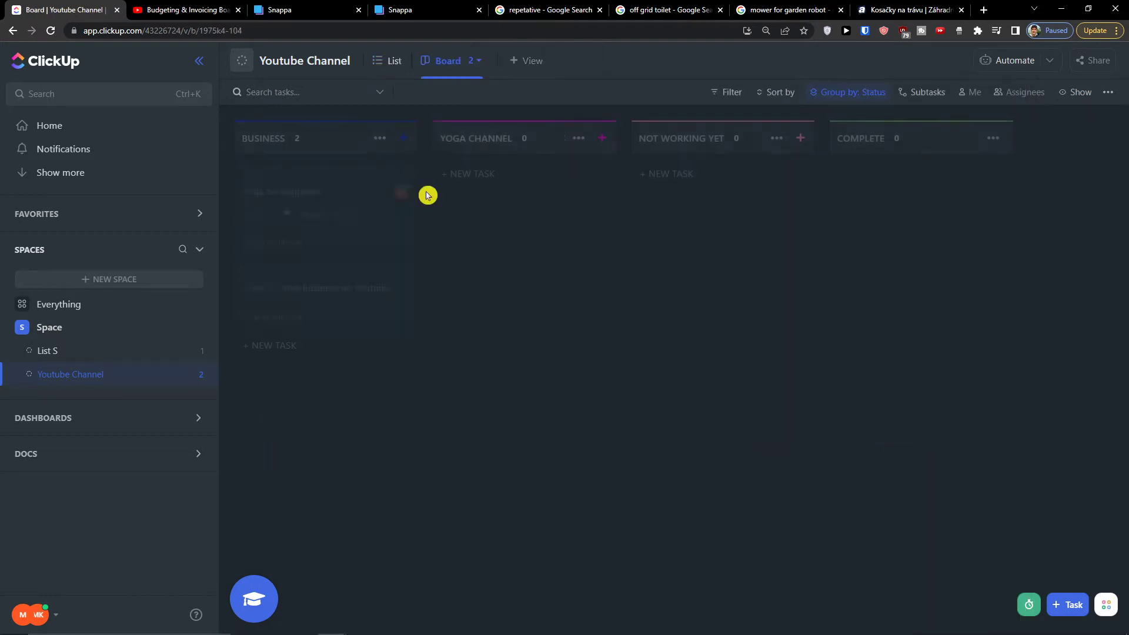
# - Look over the list of Board views, then return to the List view
pyautogui.click(477, 61)
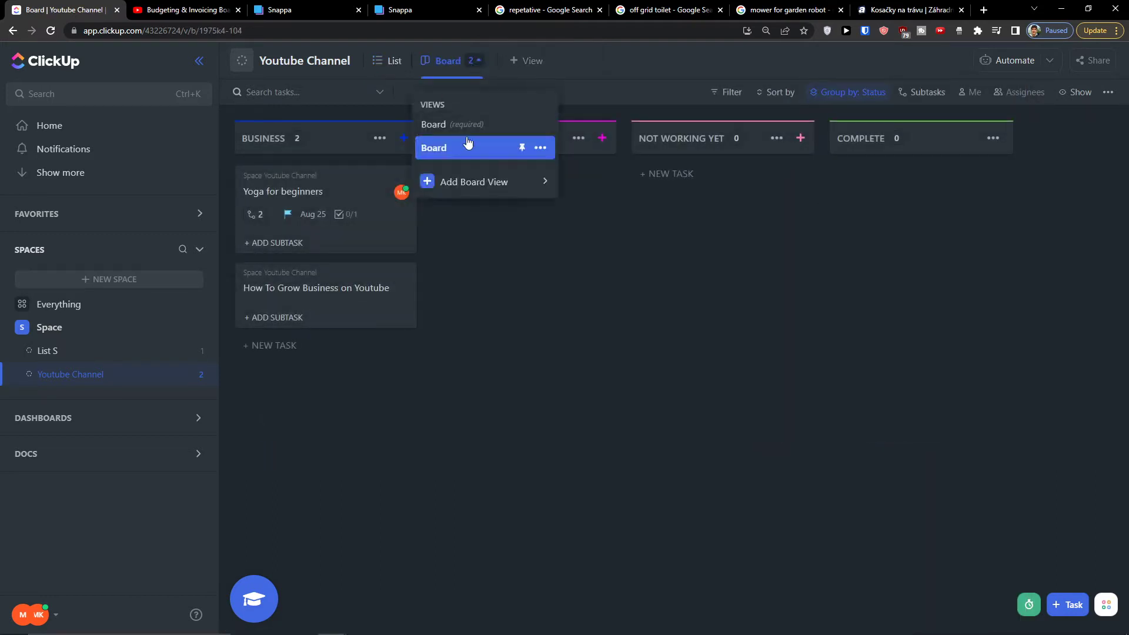
pyautogui.click(513, 341)
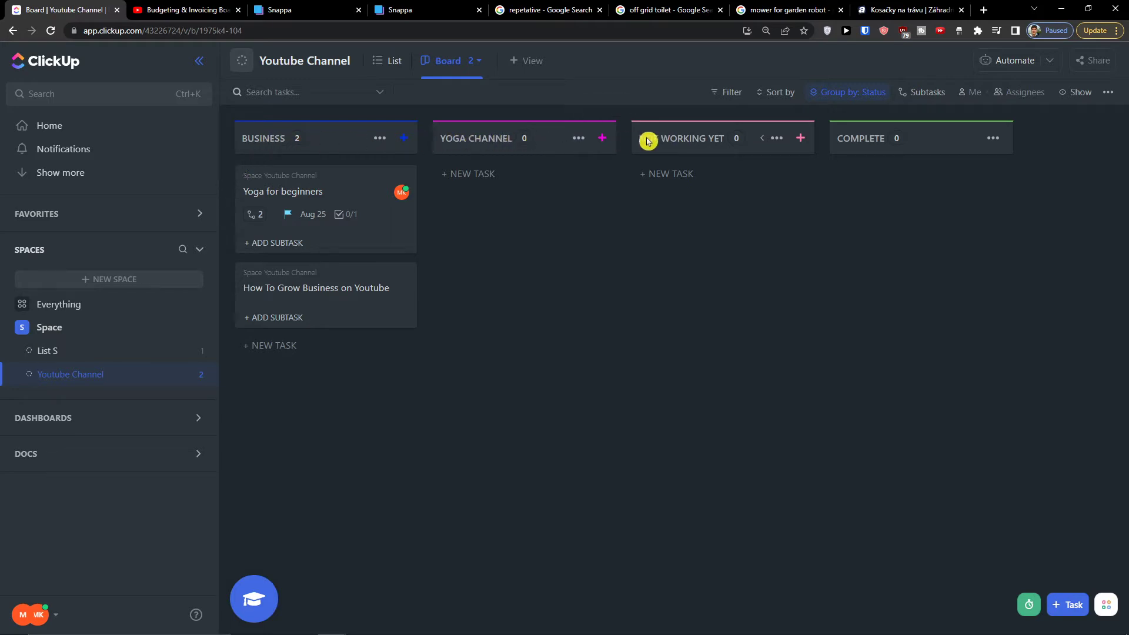
pyautogui.click(388, 63)
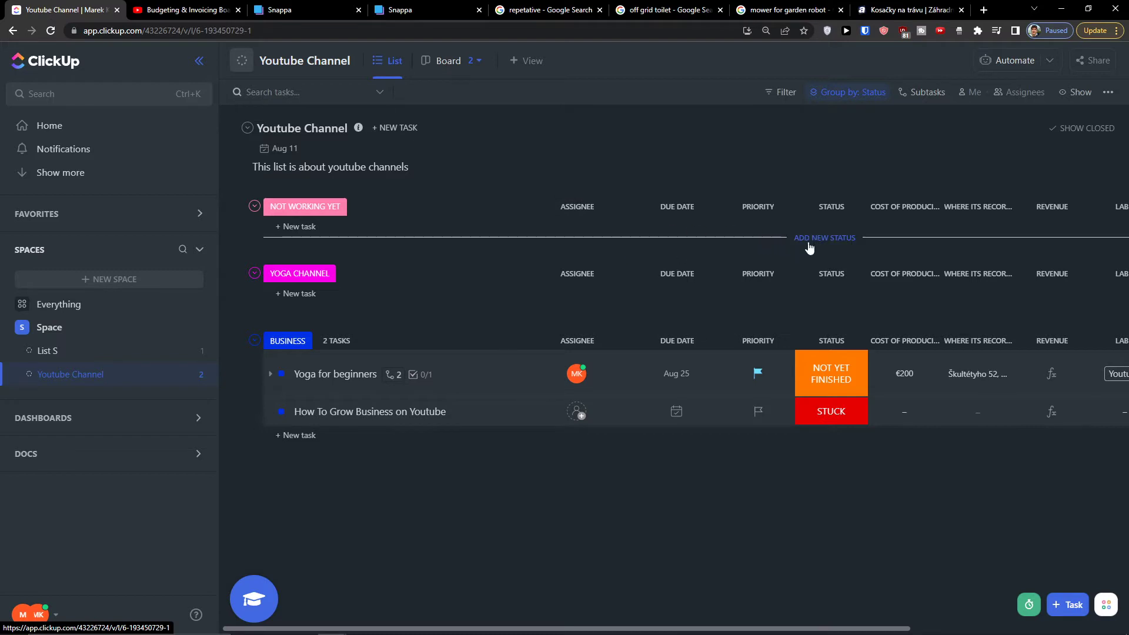
# - Add a yellow 'FLOWERS YOUTUBE CHANNEL' status, then return to the Board view
pyautogui.click(816, 239)
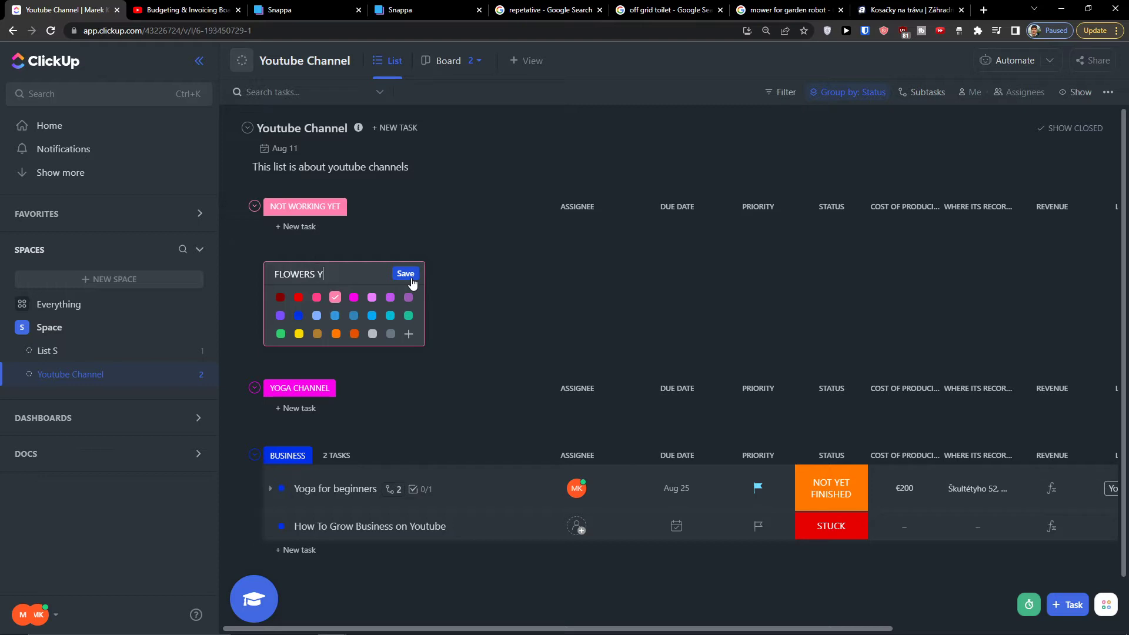
pyautogui.write('FLOWERS YOUTUBE CHANNEL')
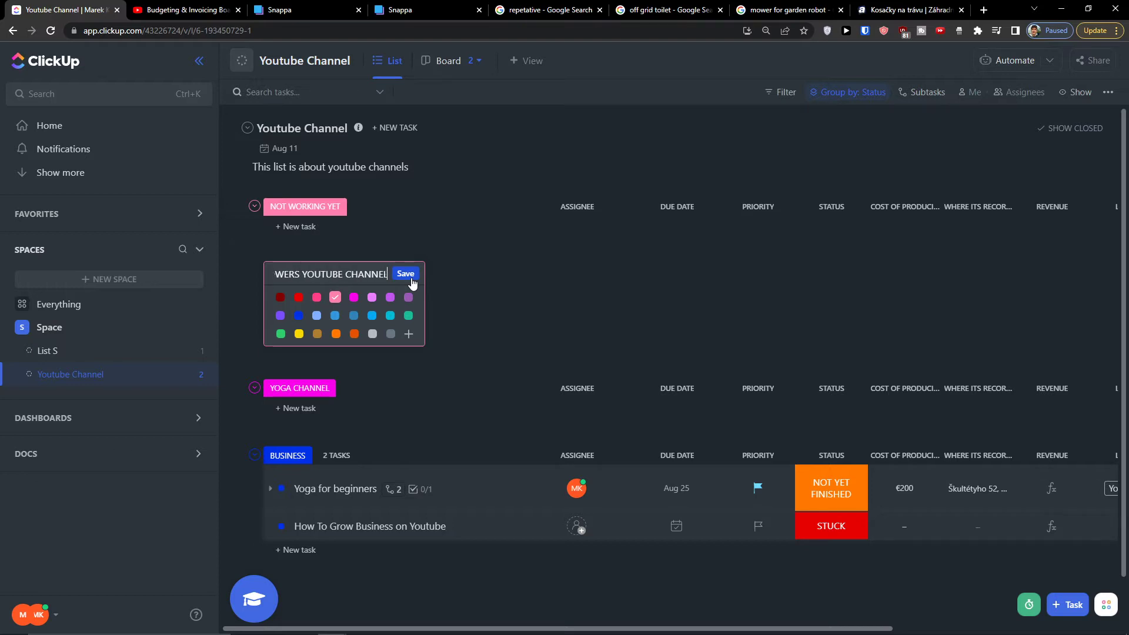
pyautogui.click(306, 326)
pyautogui.click(407, 277)
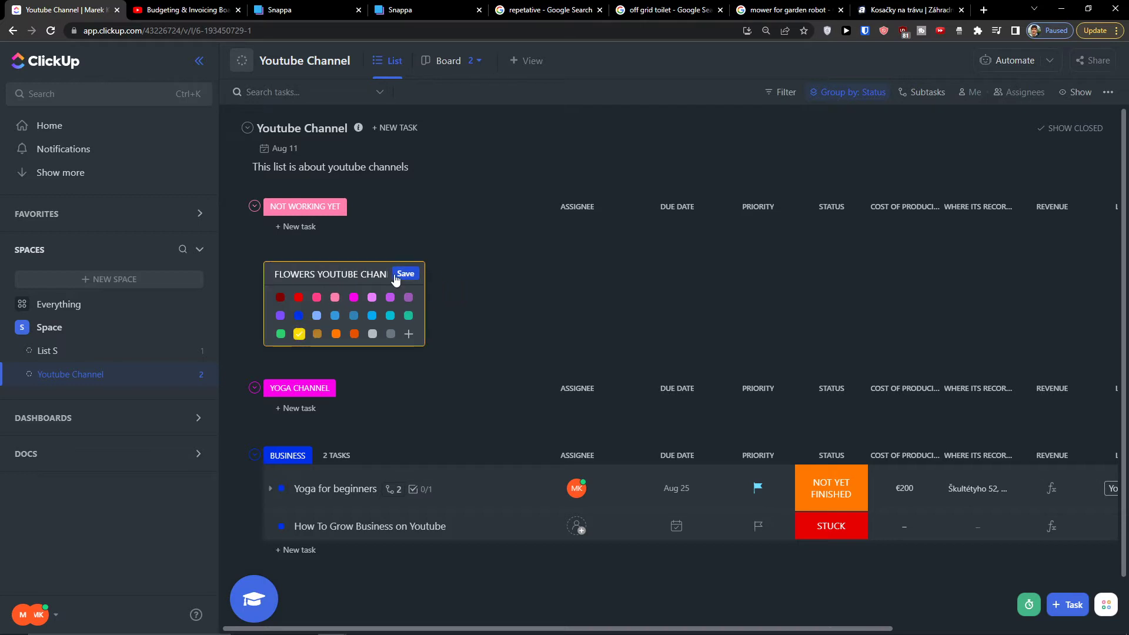
pyautogui.click(430, 71)
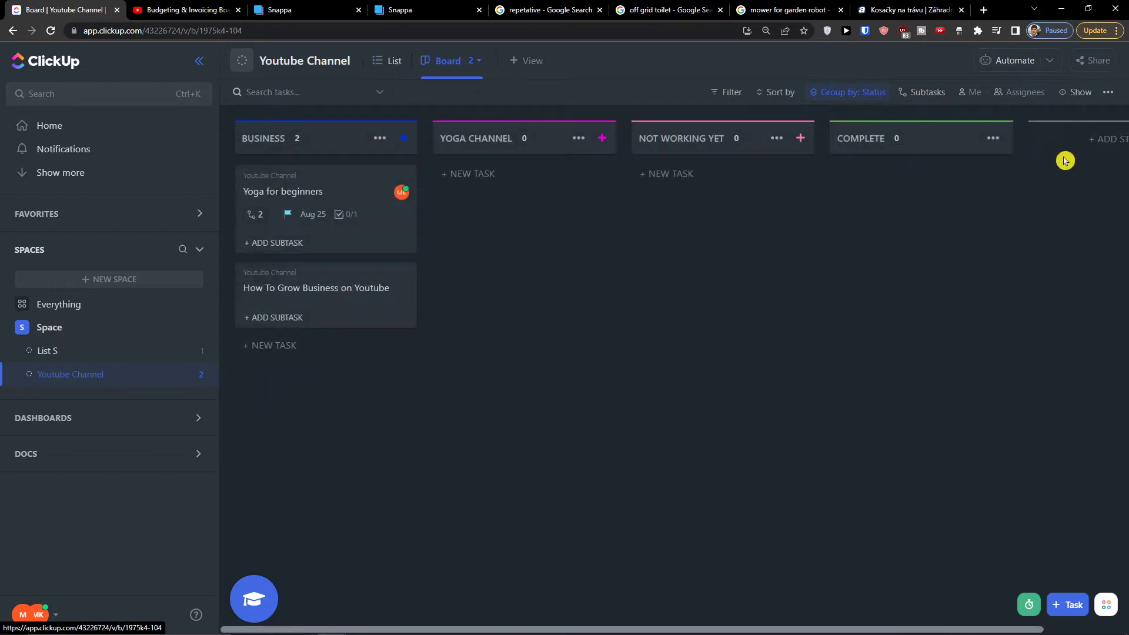
# - Start adding a new status column on the board, then cancel it
pyautogui.click(1089, 140)
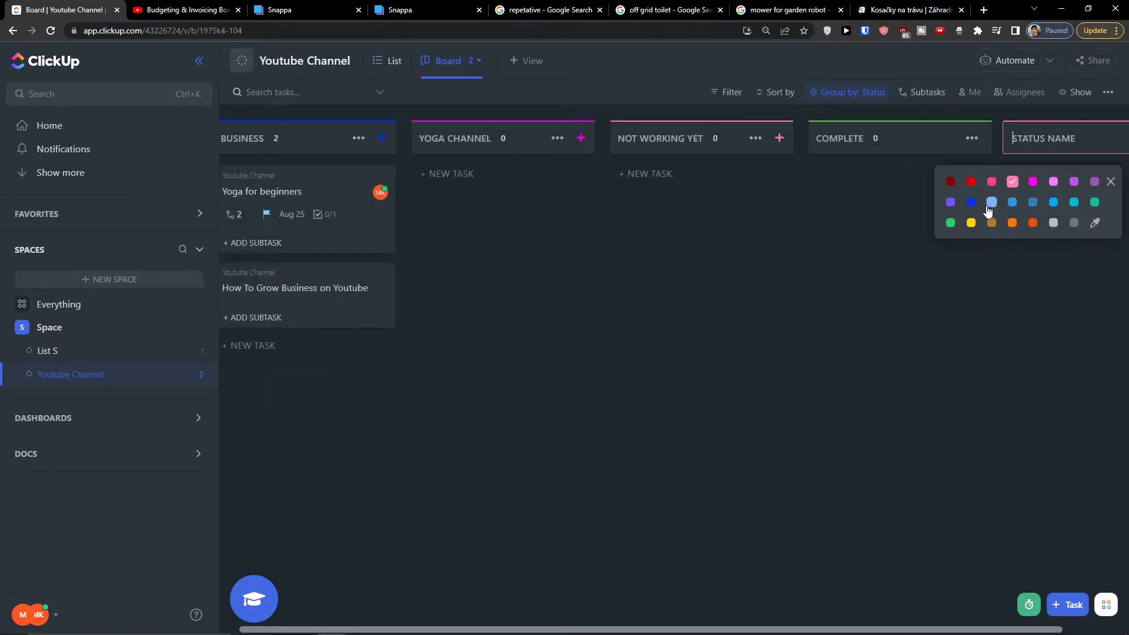
pyautogui.click(763, 352)
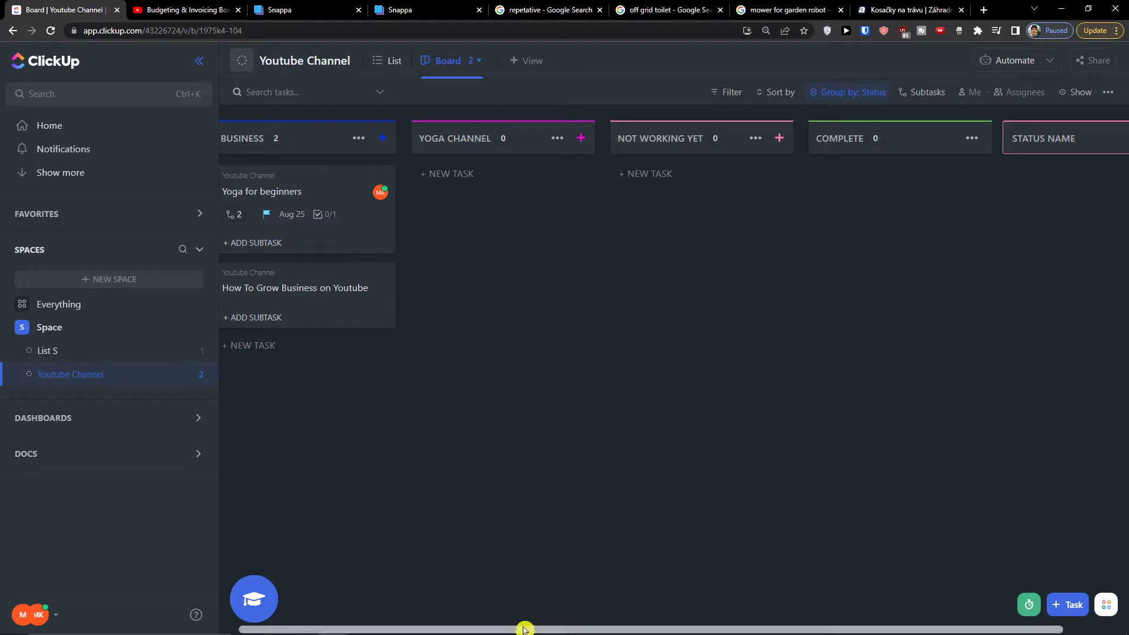
pyautogui.moveTo(522, 627); pyautogui.dragTo(414, 615)
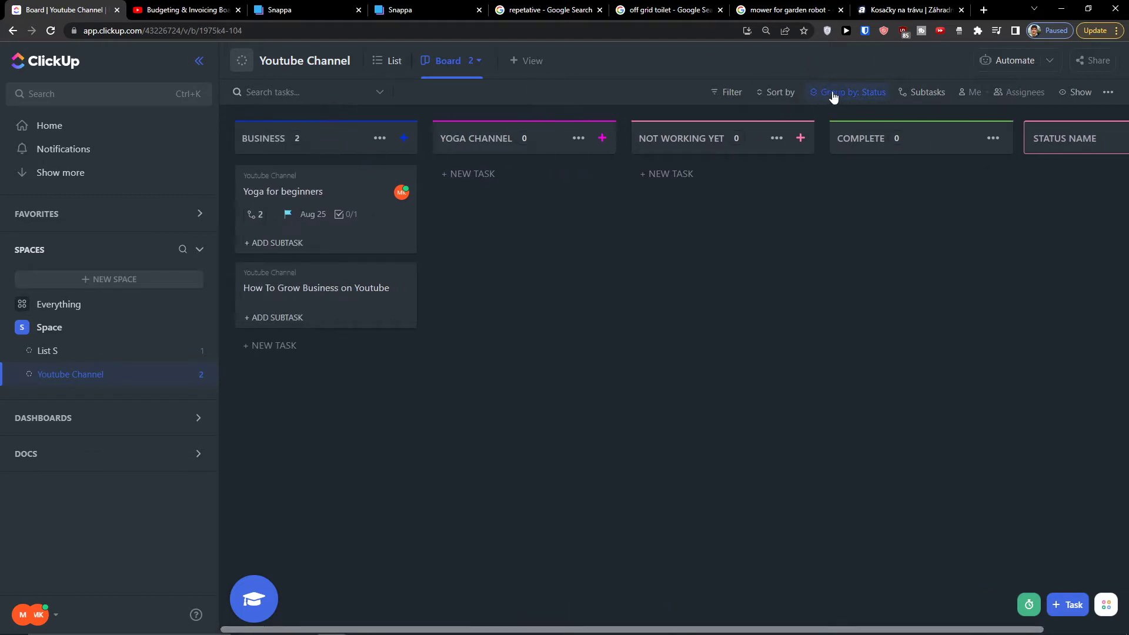
# - Group the board by Assignee, then by the Status custom field, dismissing the unsaved-changes notice
pyautogui.click(853, 95)
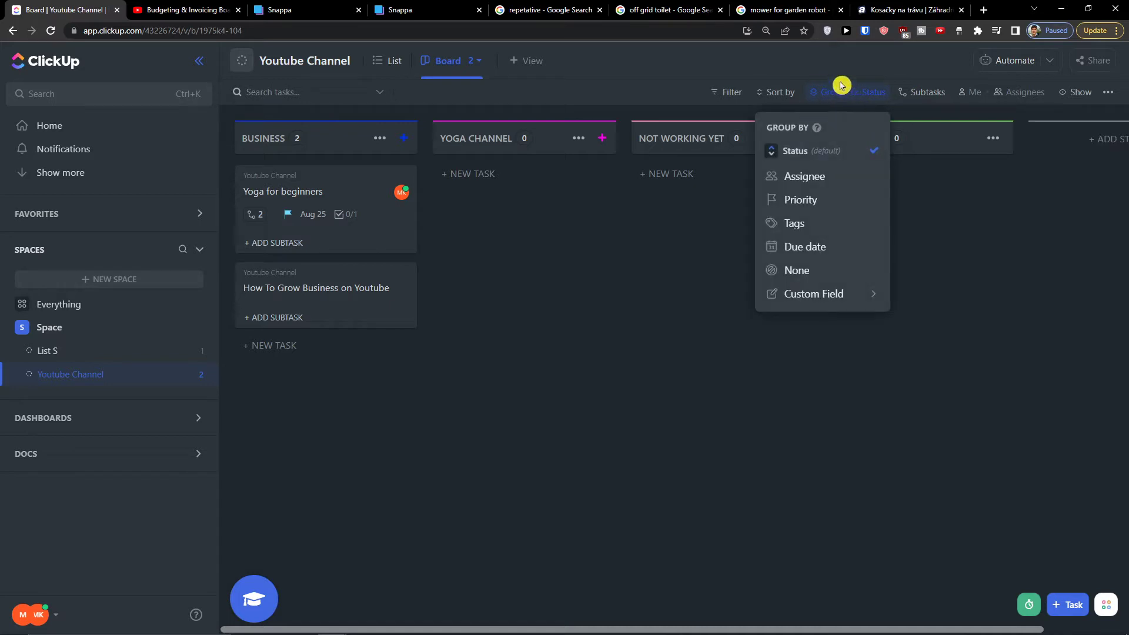
pyautogui.click(823, 176)
pyautogui.click(850, 101)
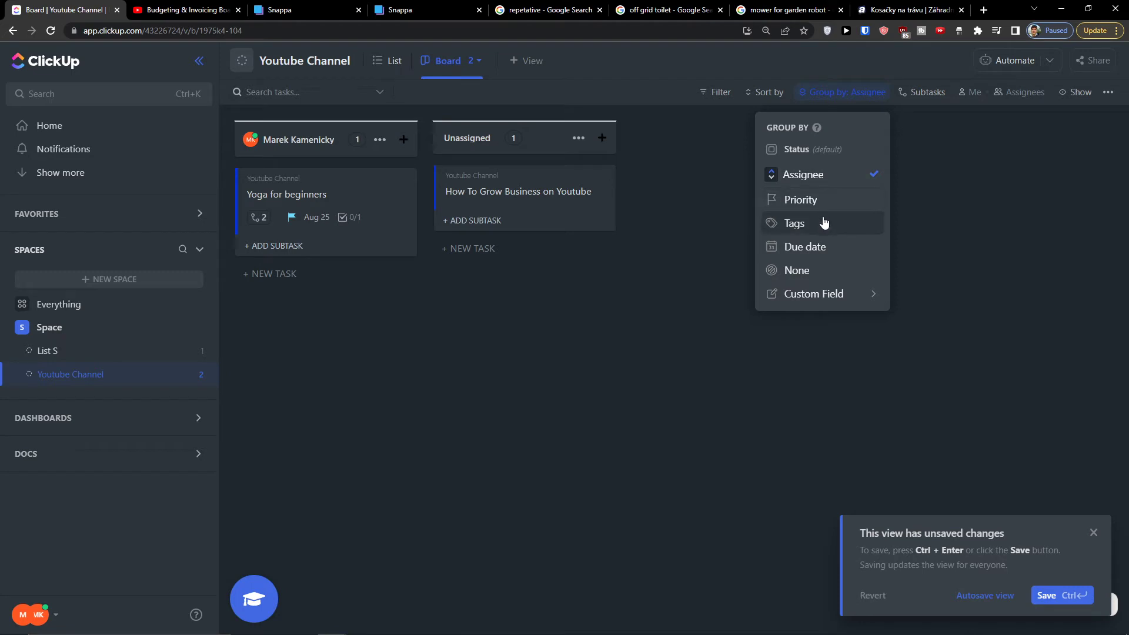
pyautogui.click(799, 297)
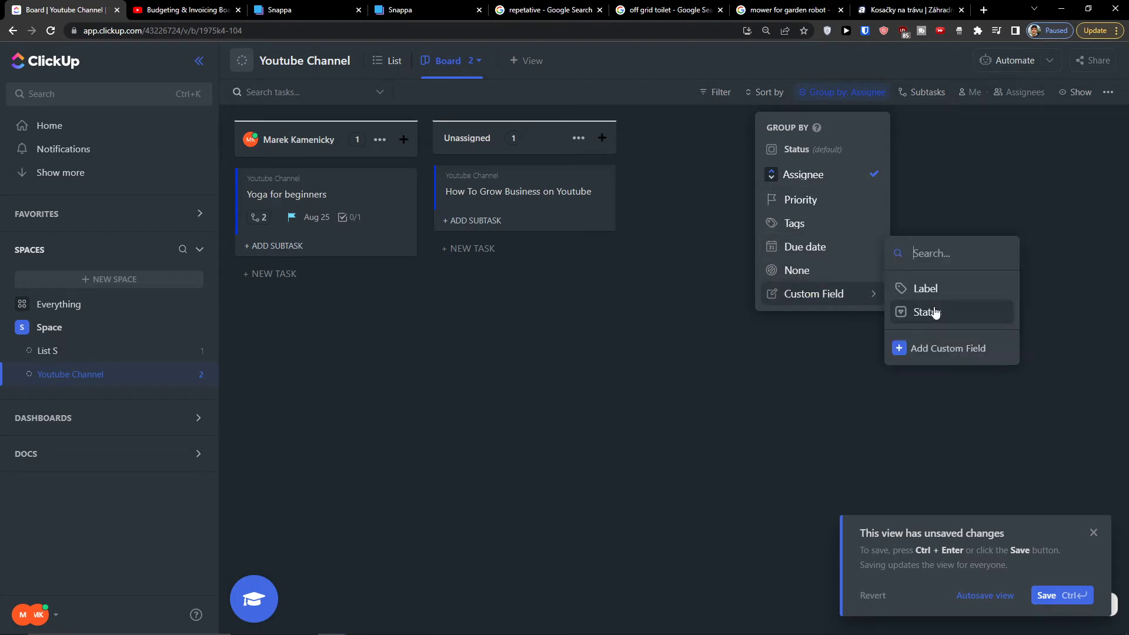
pyautogui.click(934, 313)
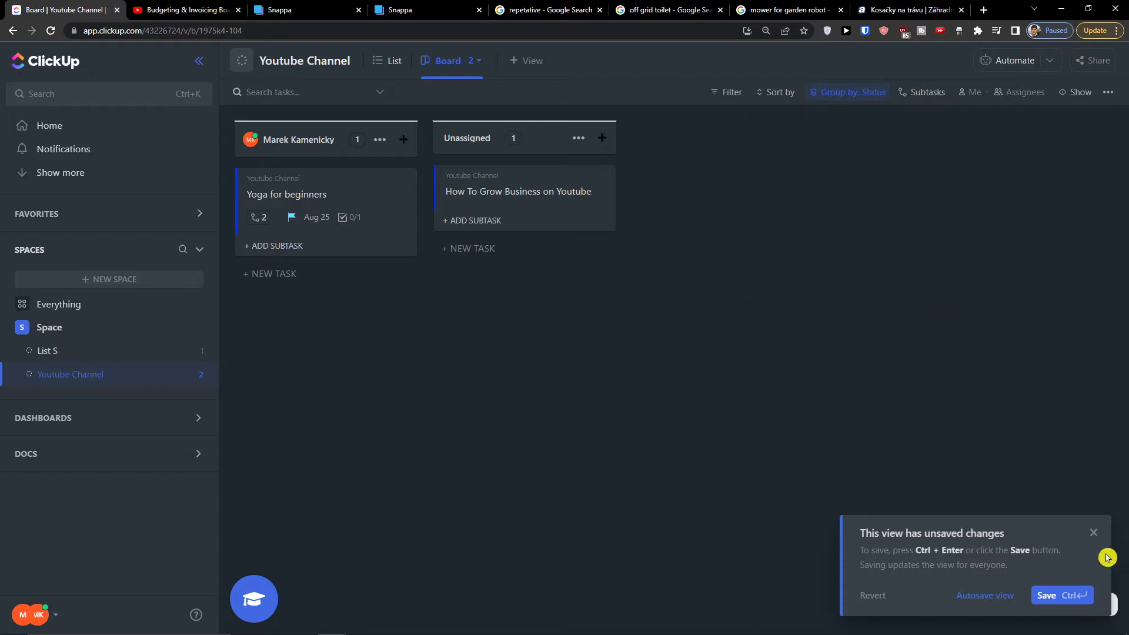
pyautogui.click(1094, 534)
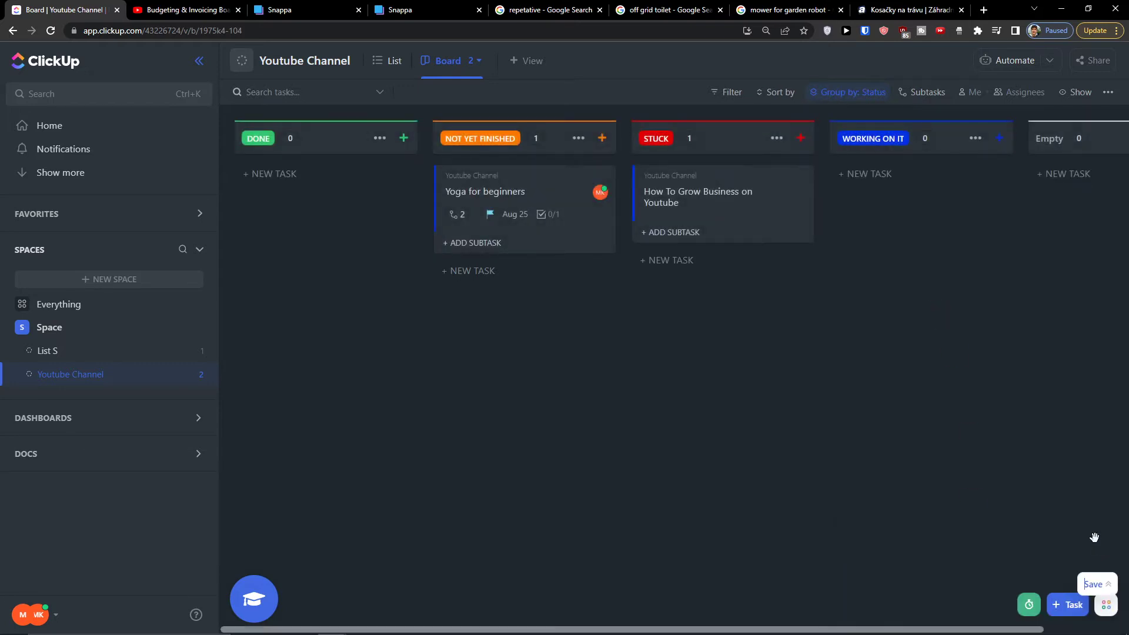
pyautogui.click(390, 72)
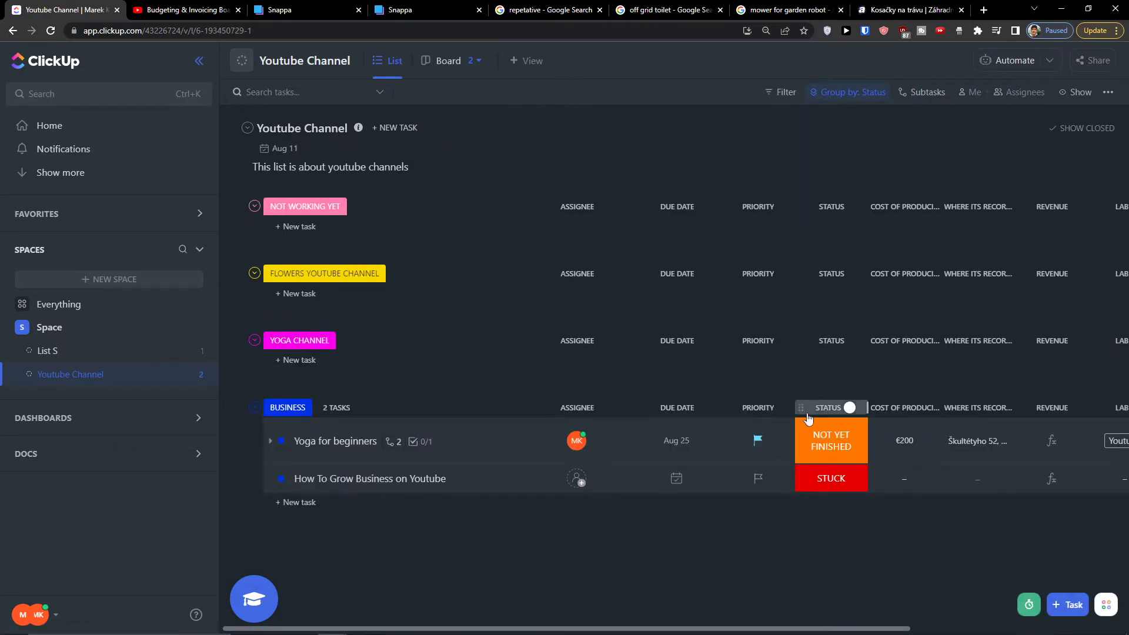
# - Sort the Business tasks by status in descending order
pyautogui.click(848, 408)
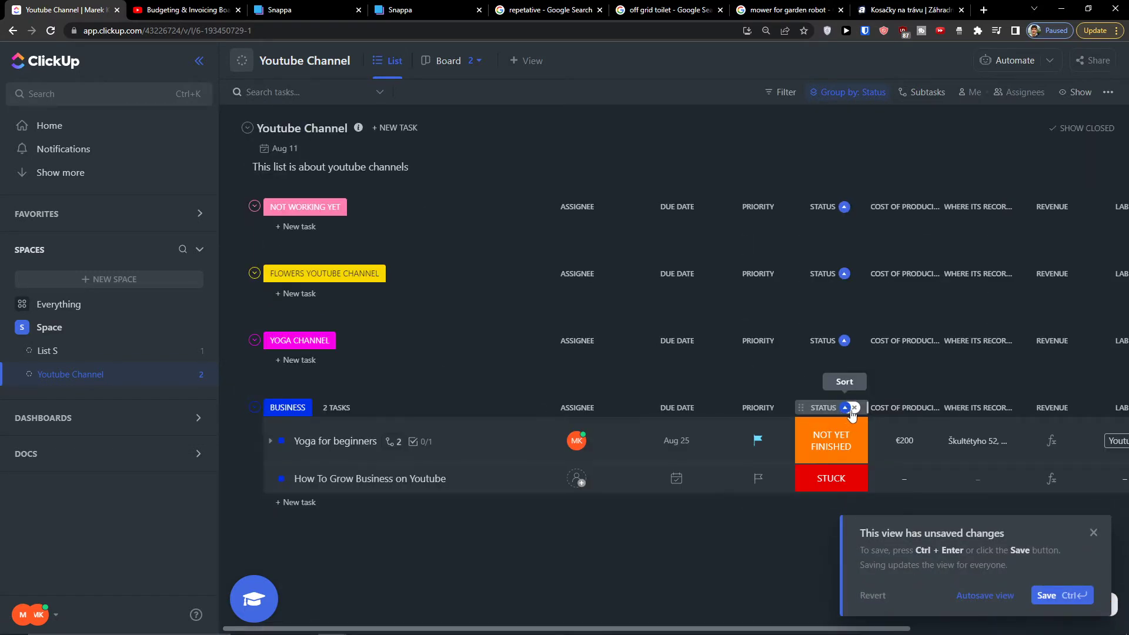
pyautogui.click(848, 410)
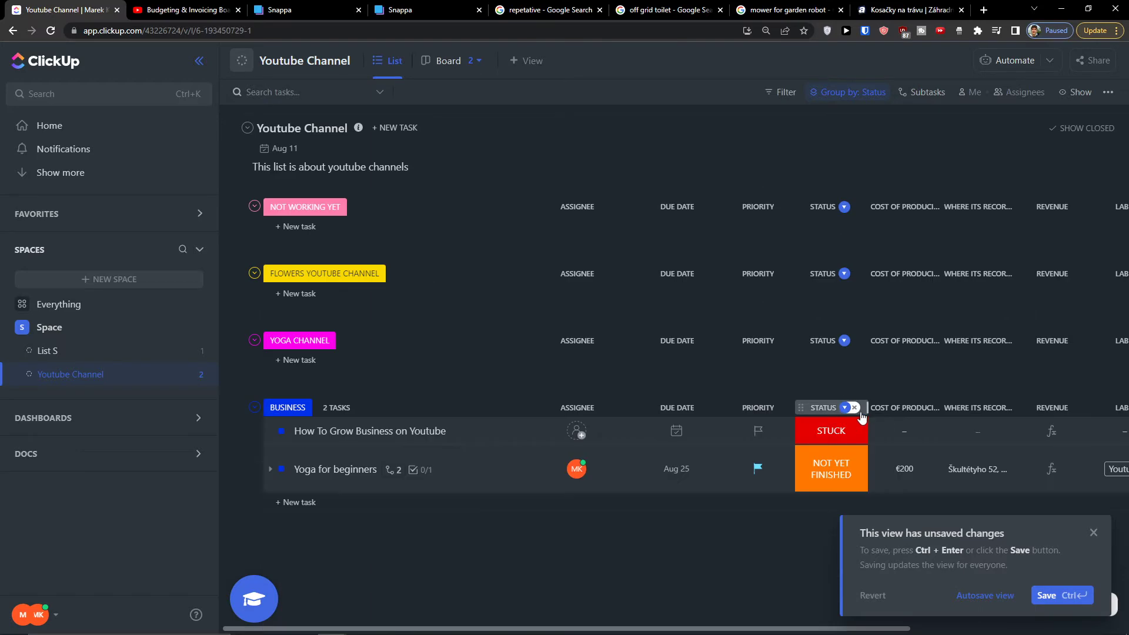
pyautogui.click(829, 429)
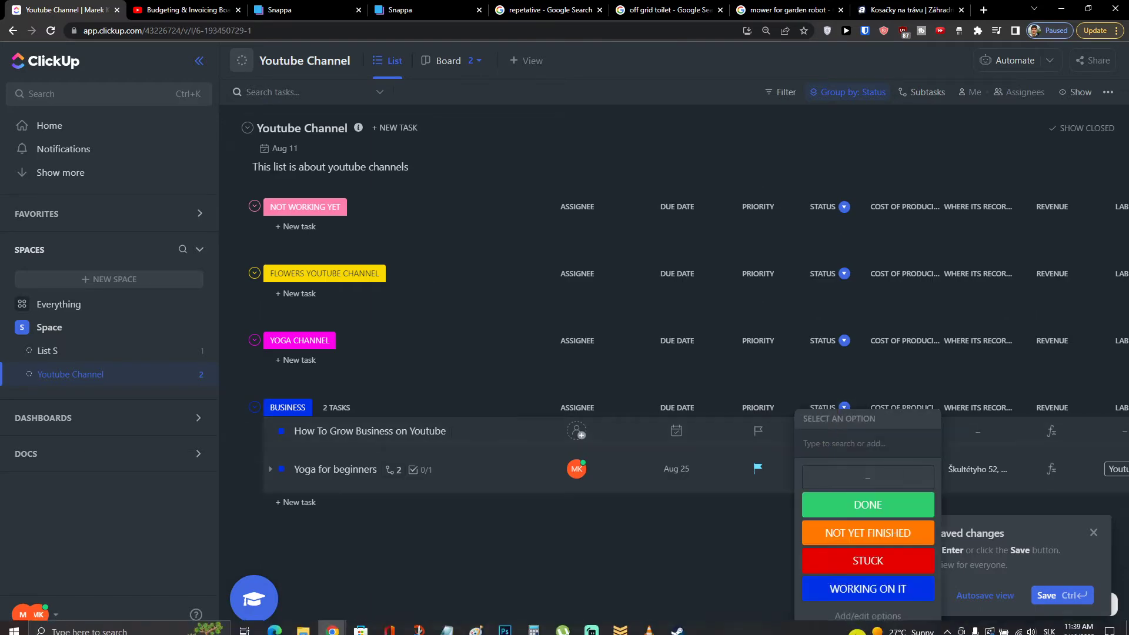
# - Reorder the Status field options to NOT YET FINISHED, WORKING ON IT, DONE, STUCK and save
pyautogui.click(858, 611)
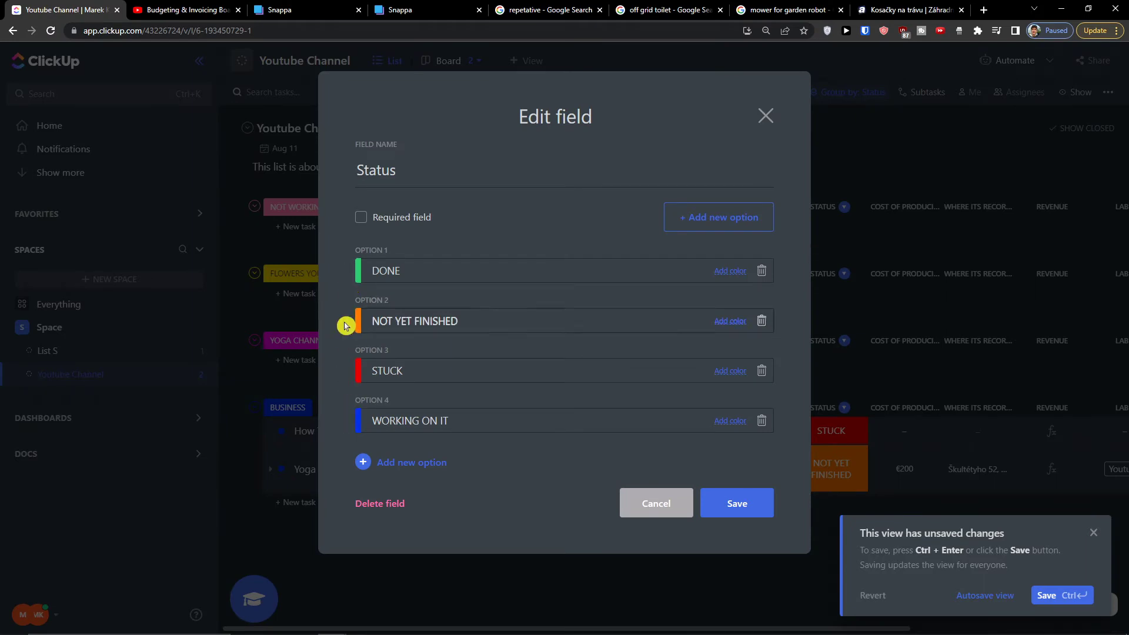
pyautogui.moveTo(345, 323); pyautogui.dragTo(347, 279)
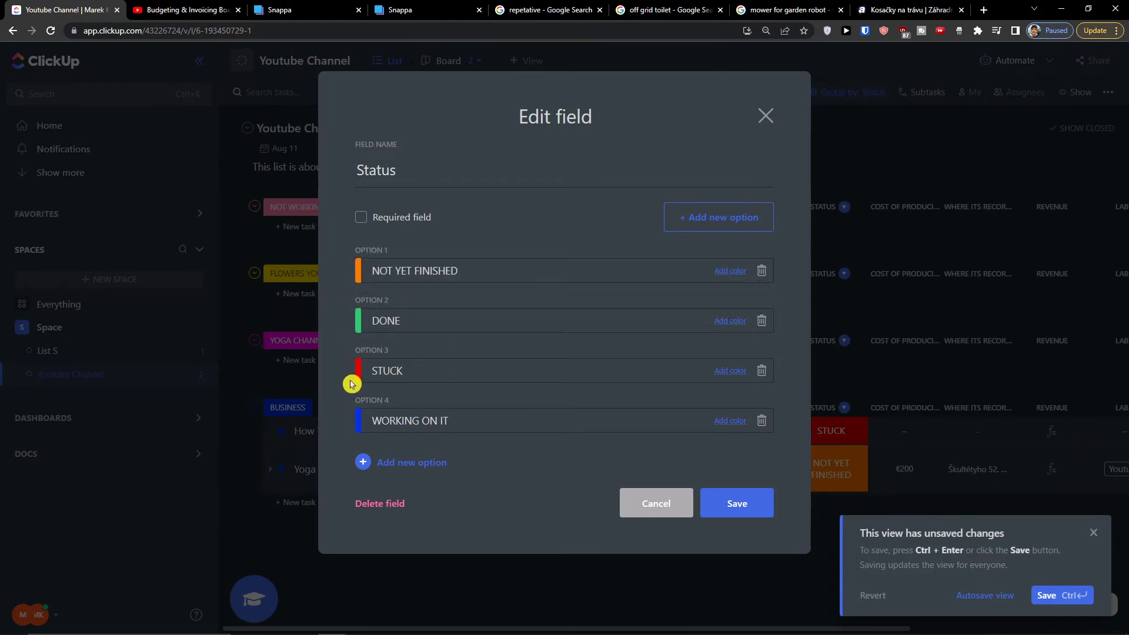
pyautogui.moveTo(353, 379); pyautogui.dragTo(350, 332)
pyautogui.moveTo(346, 418); pyautogui.dragTo(337, 322)
pyautogui.moveTo(346, 371); pyautogui.dragTo(341, 420)
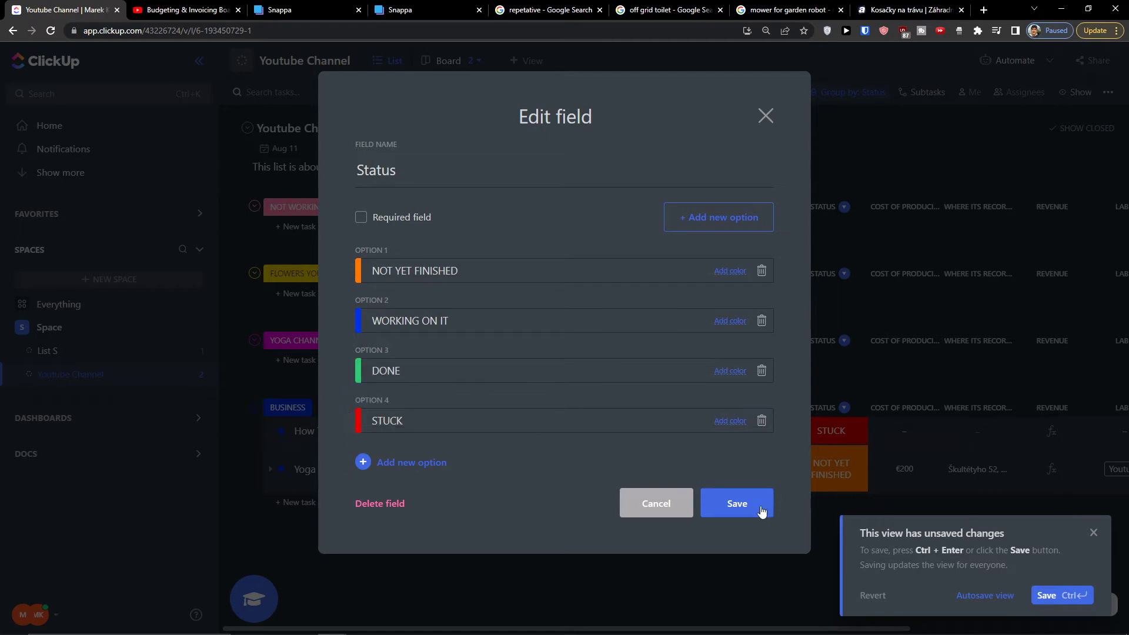
pyautogui.click(762, 509)
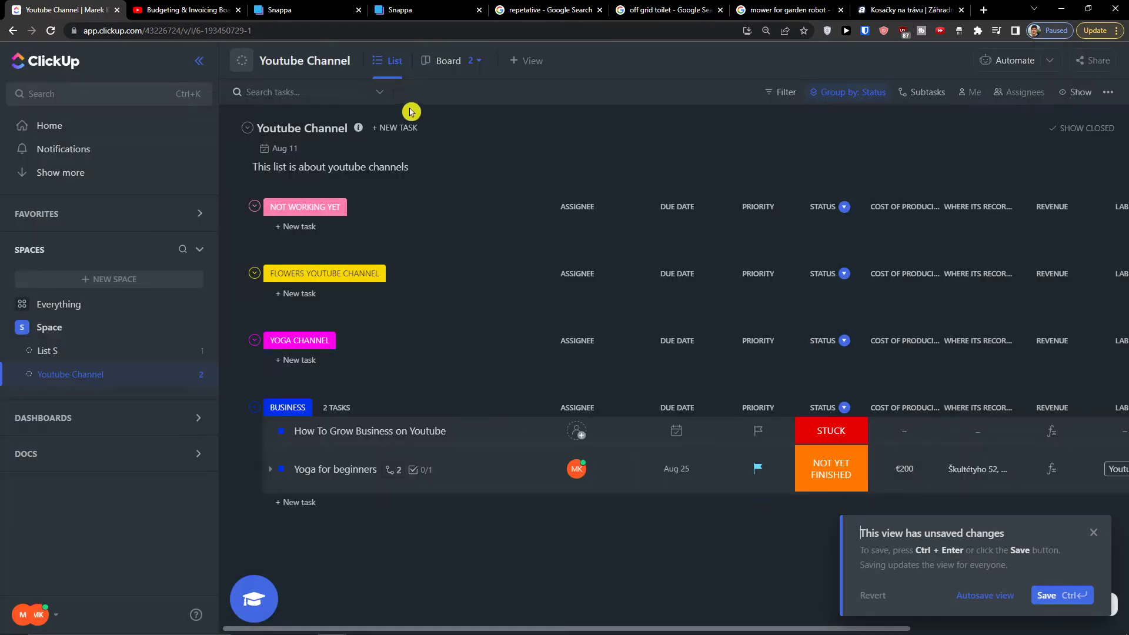
# - Switch to the Board view, group it by the Status custom field, and dismiss the unsaved-changes notice
pyautogui.click(472, 71)
pyautogui.click(463, 147)
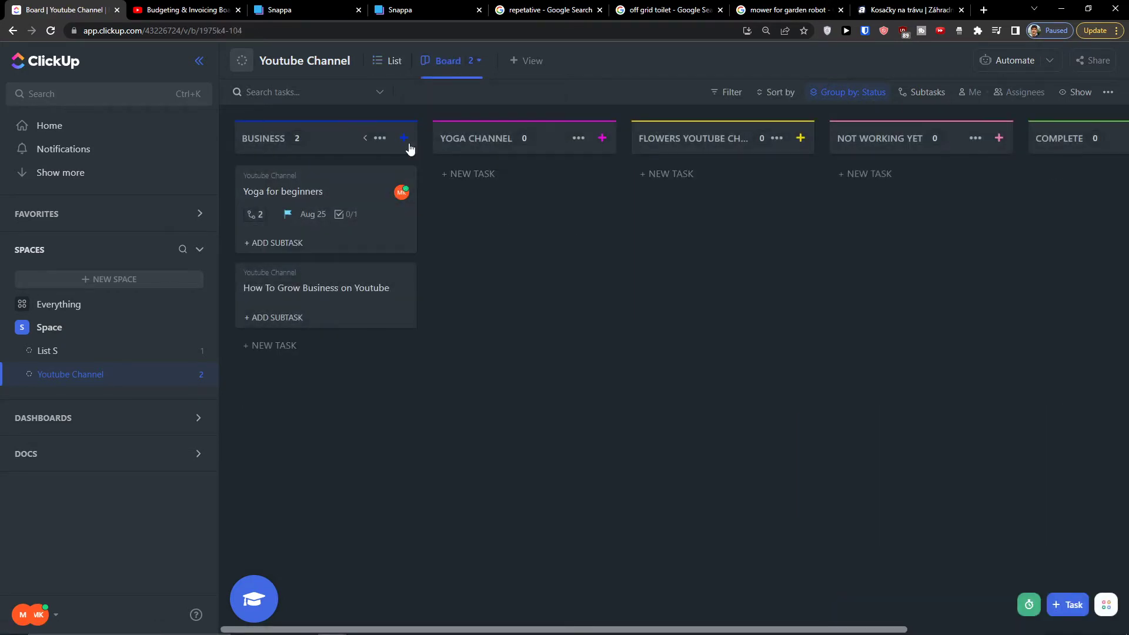
pyautogui.click(878, 93)
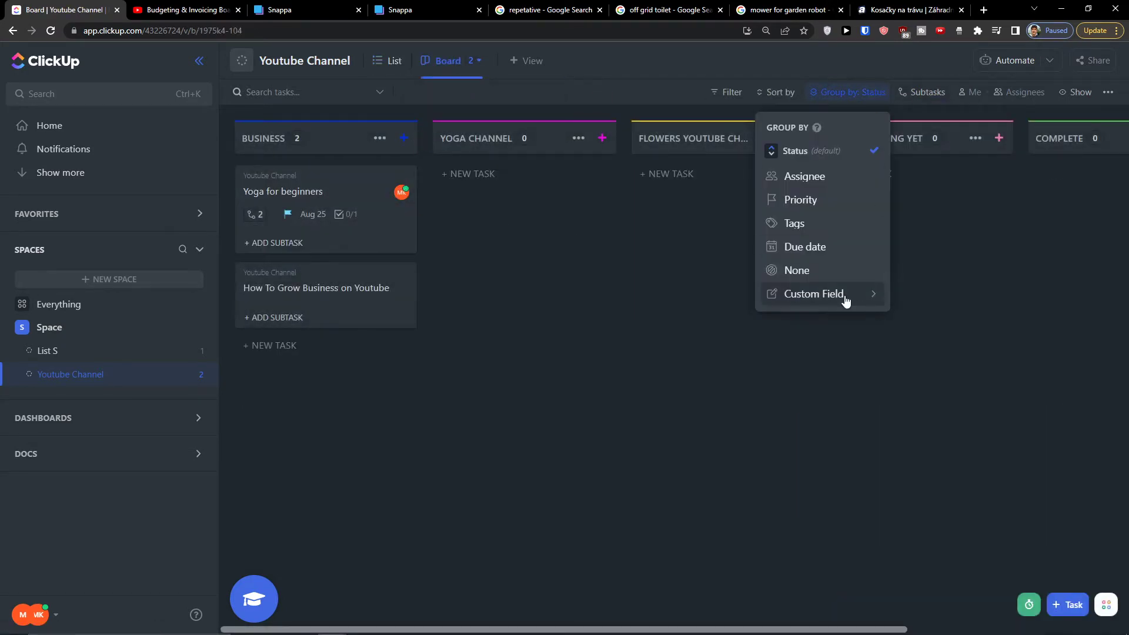
pyautogui.moveTo(846, 301)
pyautogui.click(935, 311)
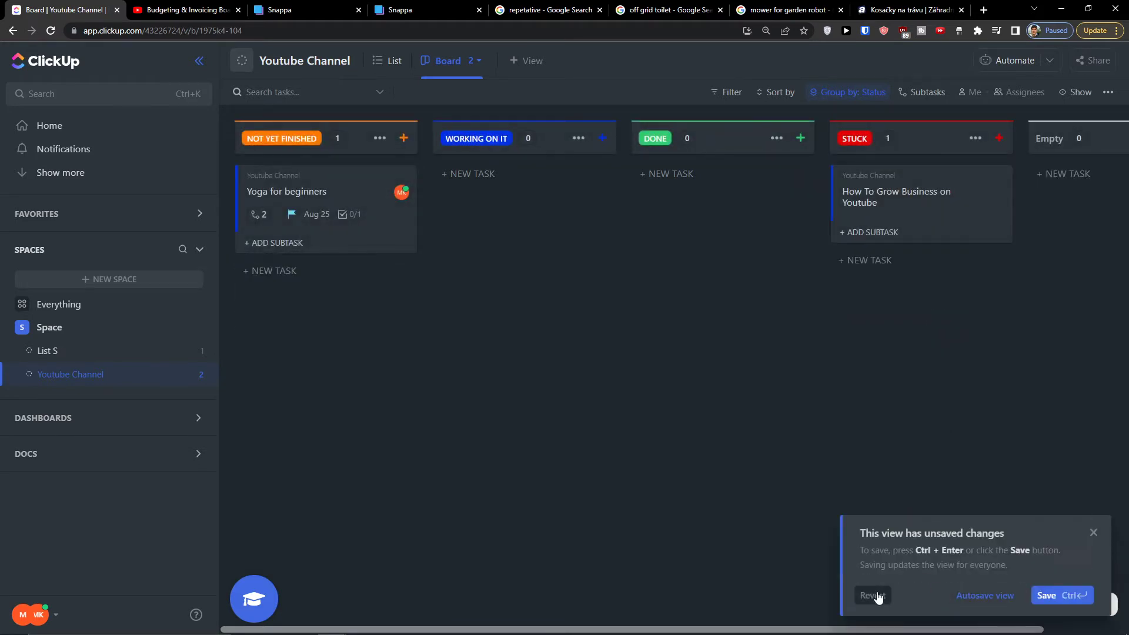
pyautogui.click(1093, 533)
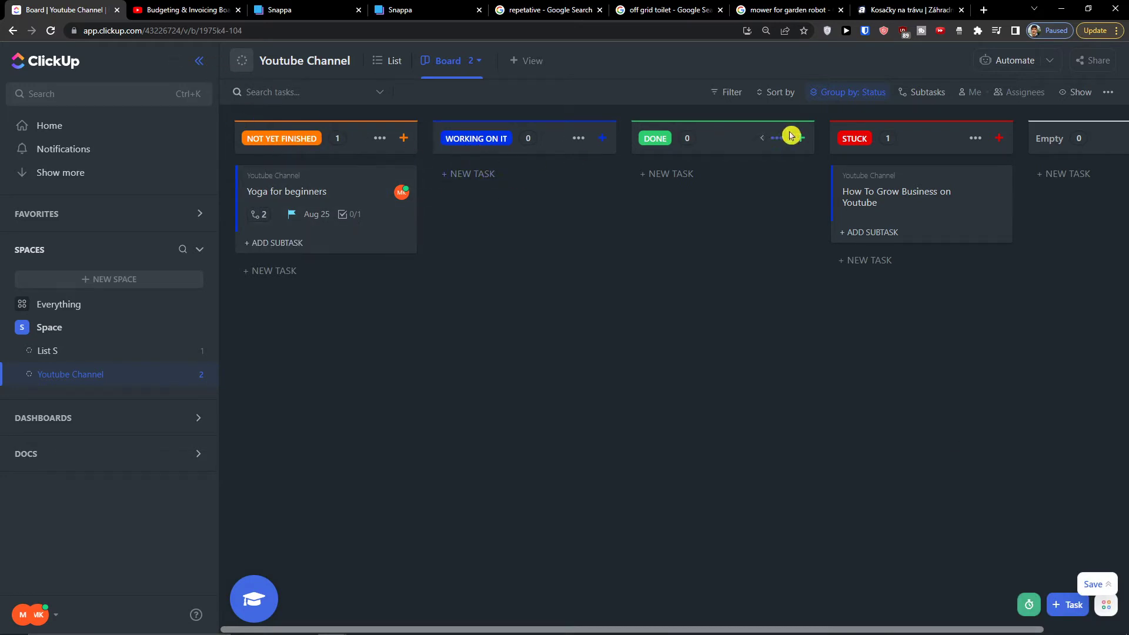
# - Collapse and re-expand the NOT YET FINISHED column, then collapse the STUCK column
pyautogui.hscroll(2, 909, 139)
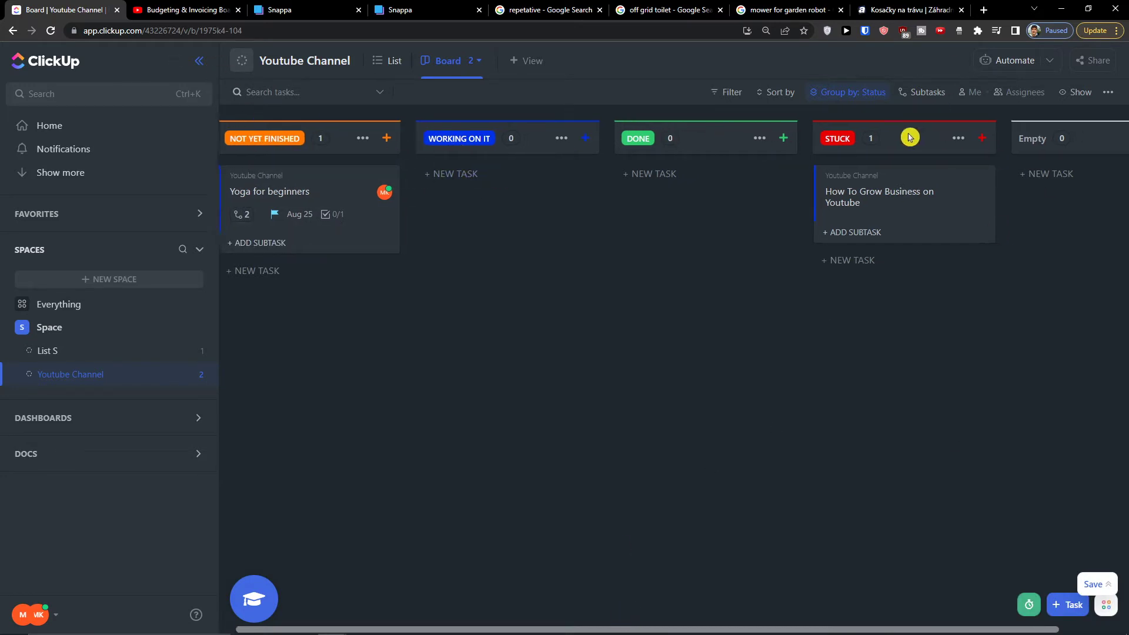
pyautogui.click(945, 139)
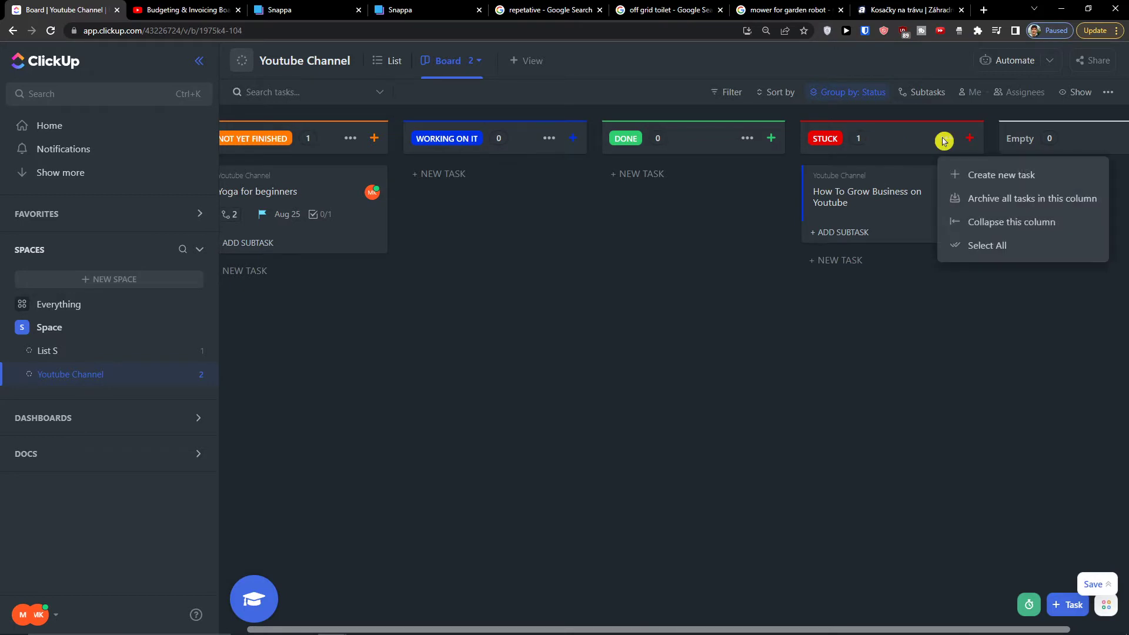
pyautogui.click(943, 142)
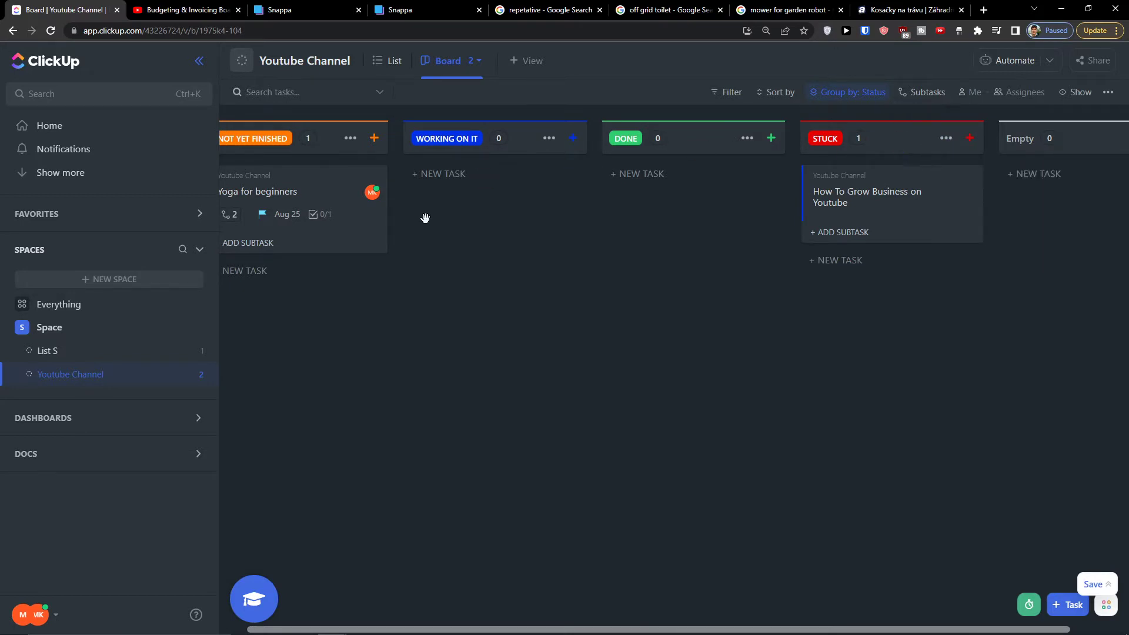
pyautogui.click(335, 144)
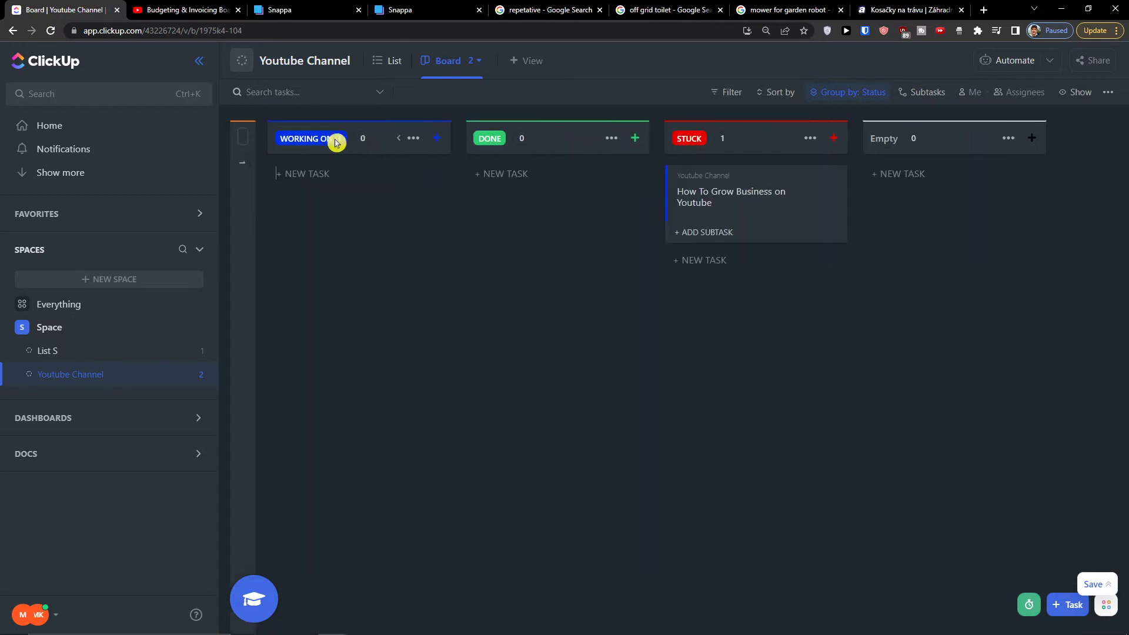
pyautogui.click(245, 151)
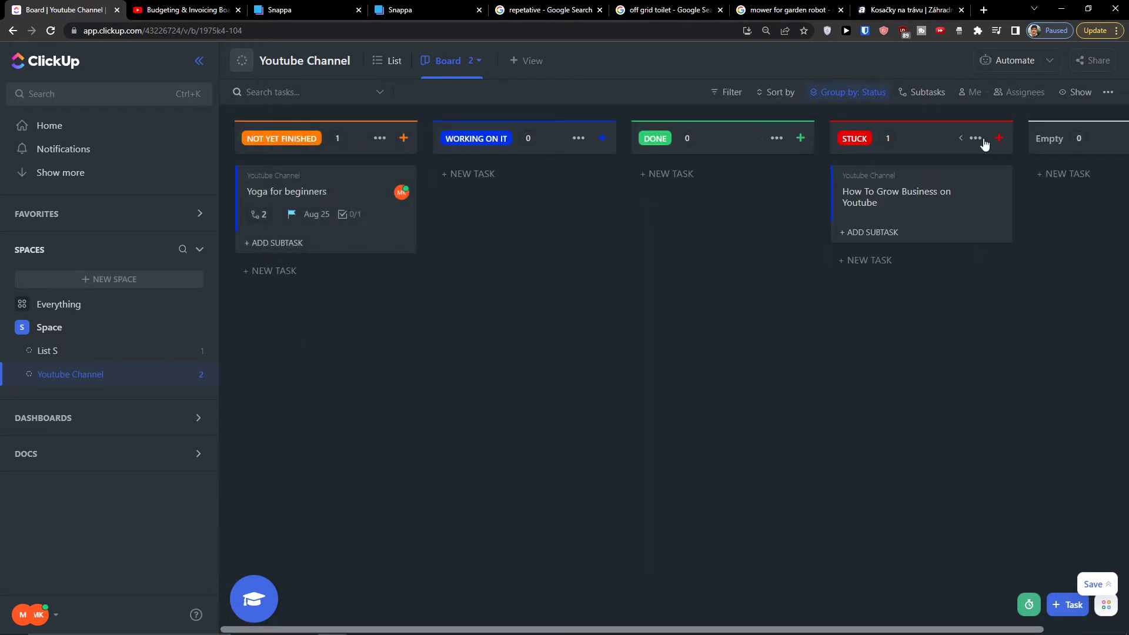
pyautogui.click(959, 142)
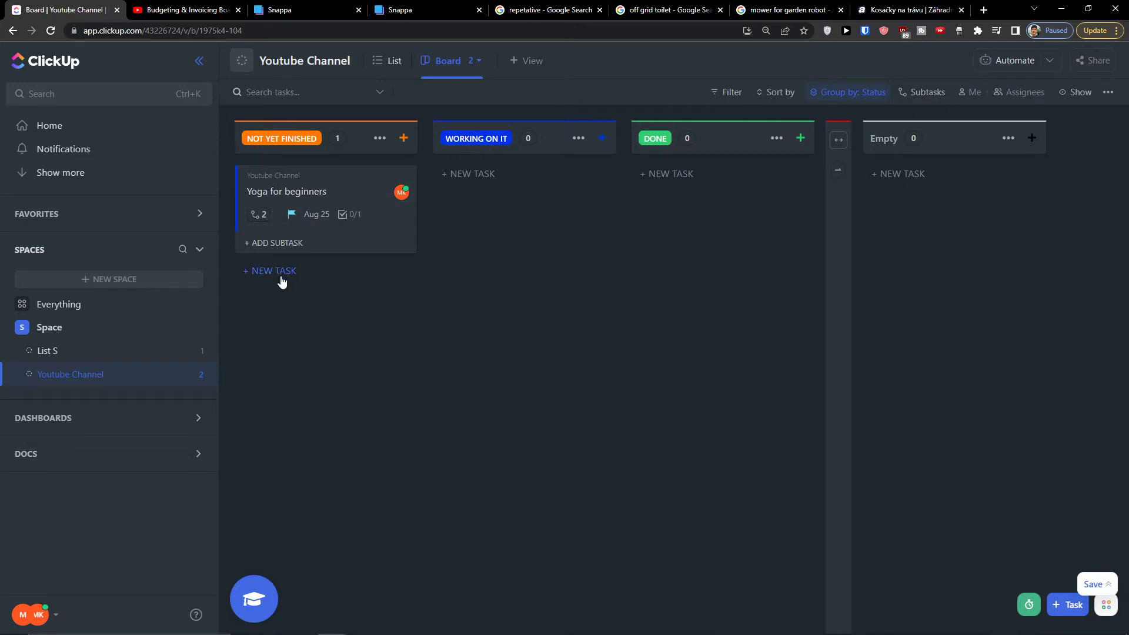
# - Visit the List view, then return to the Board view and its views list
pyautogui.click(382, 65)
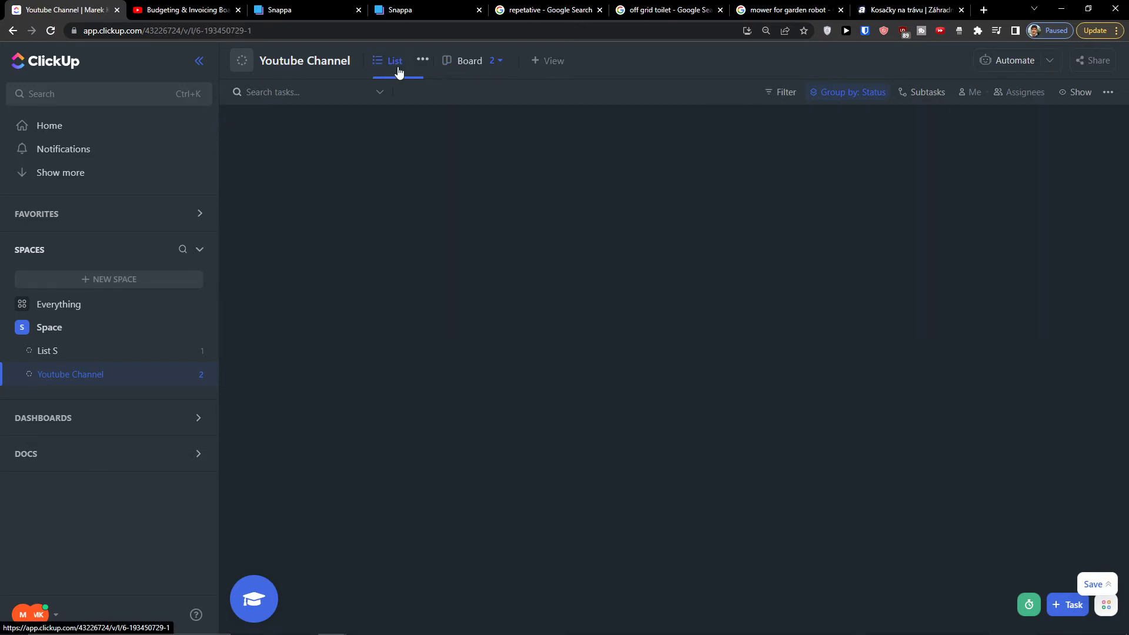
pyautogui.click(450, 68)
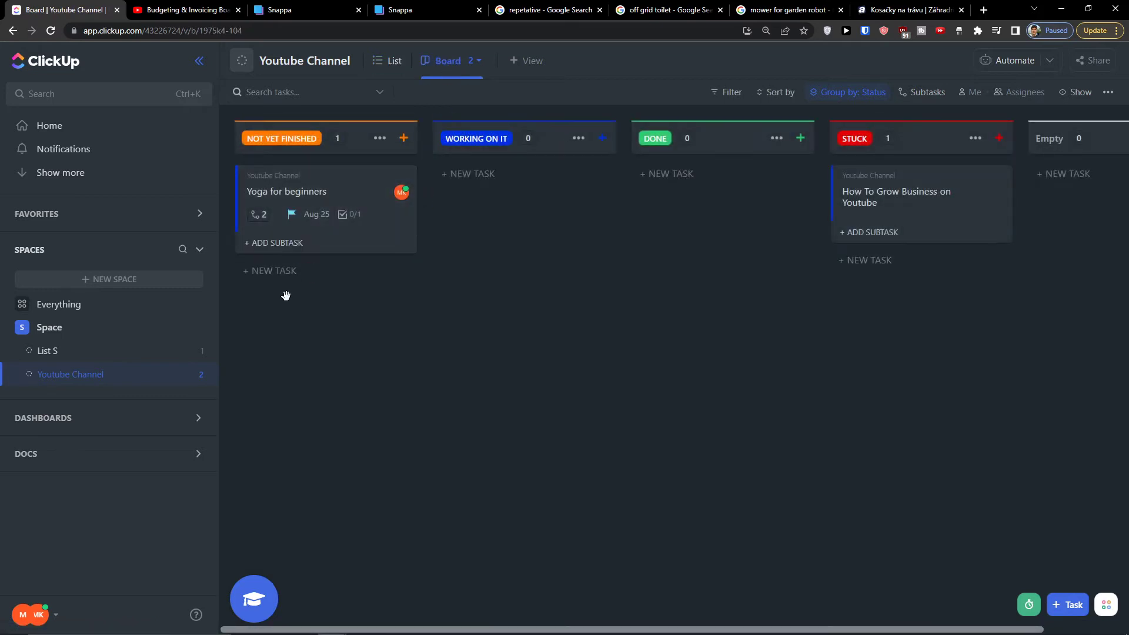
pyautogui.click(477, 61)
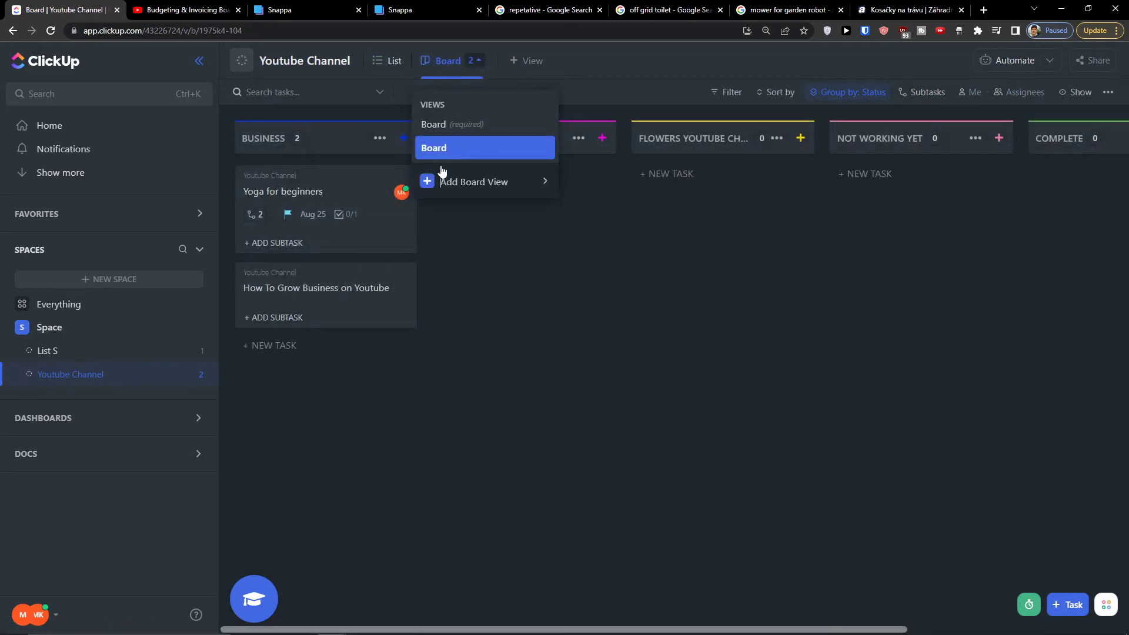
# - Group the Youtube Channel board by the Status custom field and save the view
pyautogui.click(445, 150)
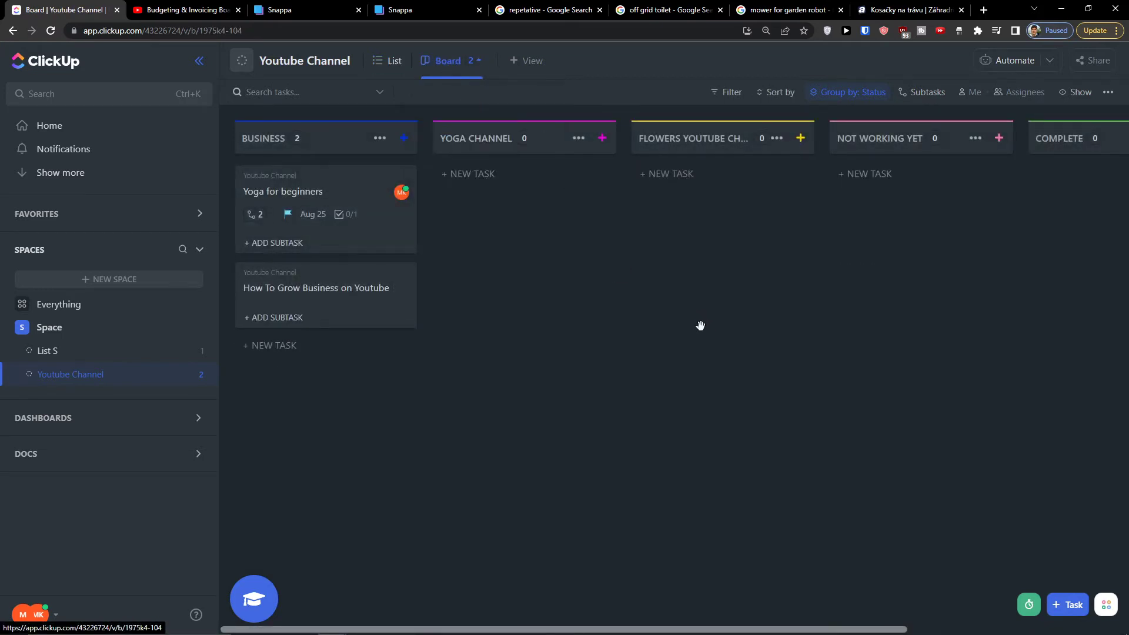
pyautogui.click(826, 99)
pyautogui.moveTo(817, 294)
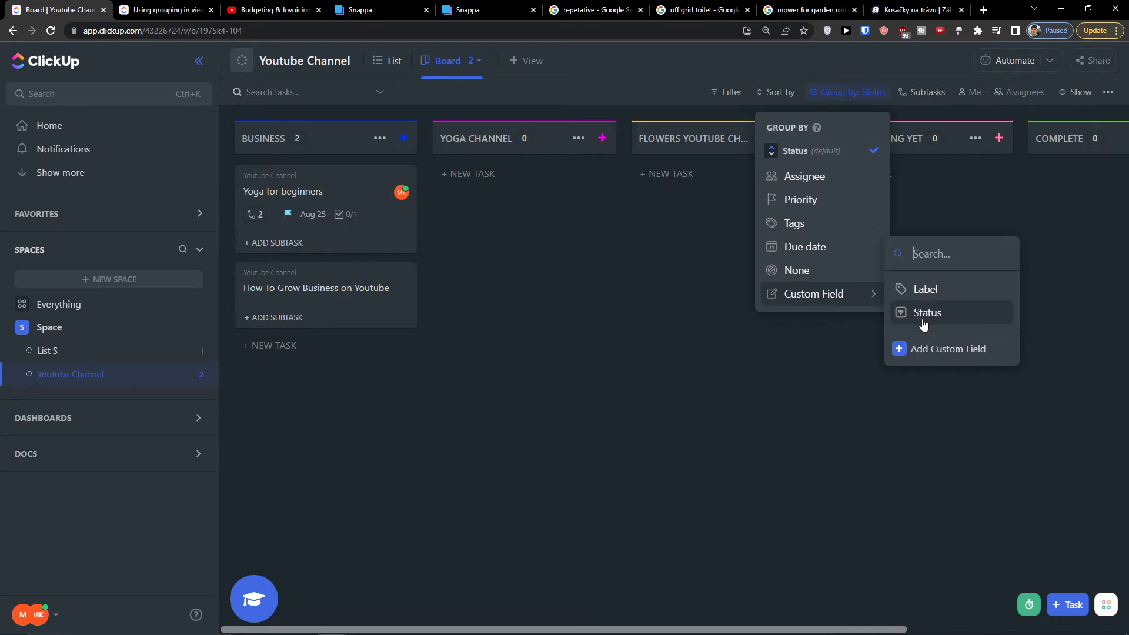
pyautogui.click(922, 320)
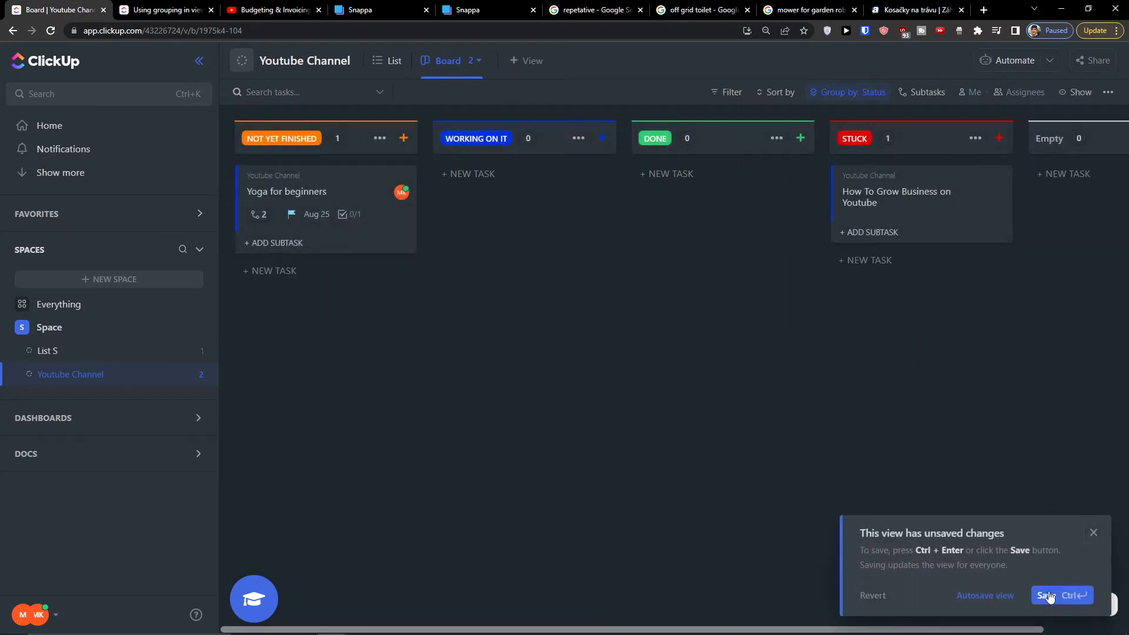
pyautogui.click(1049, 595)
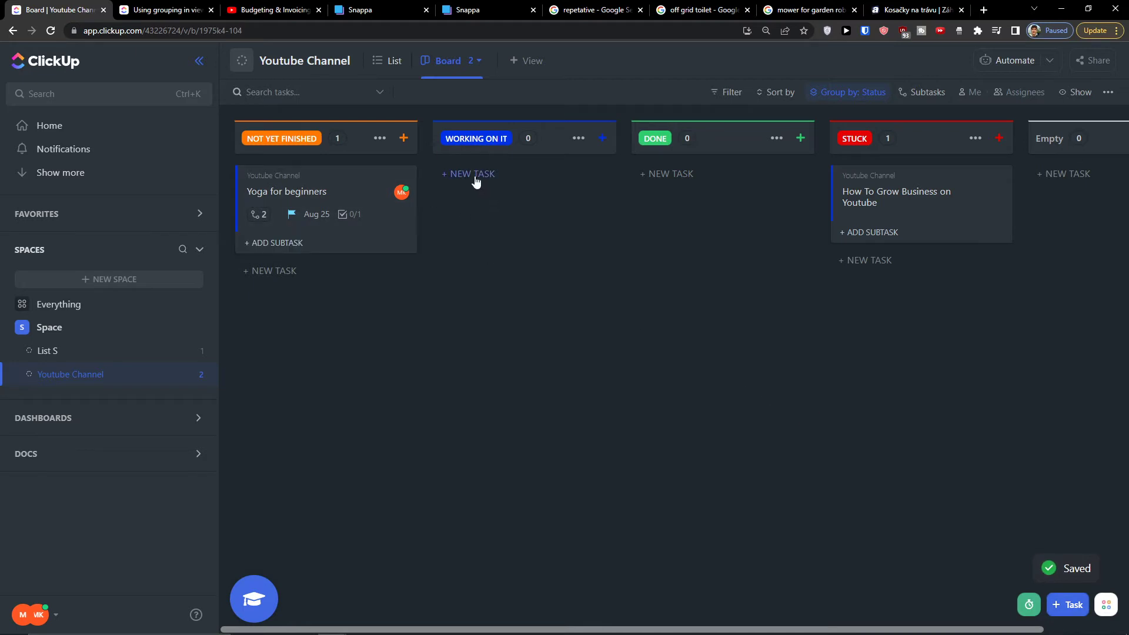
# - Add a task 'Youtube video about business' from the NOT YET FINISHED column
pyautogui.click(288, 273)
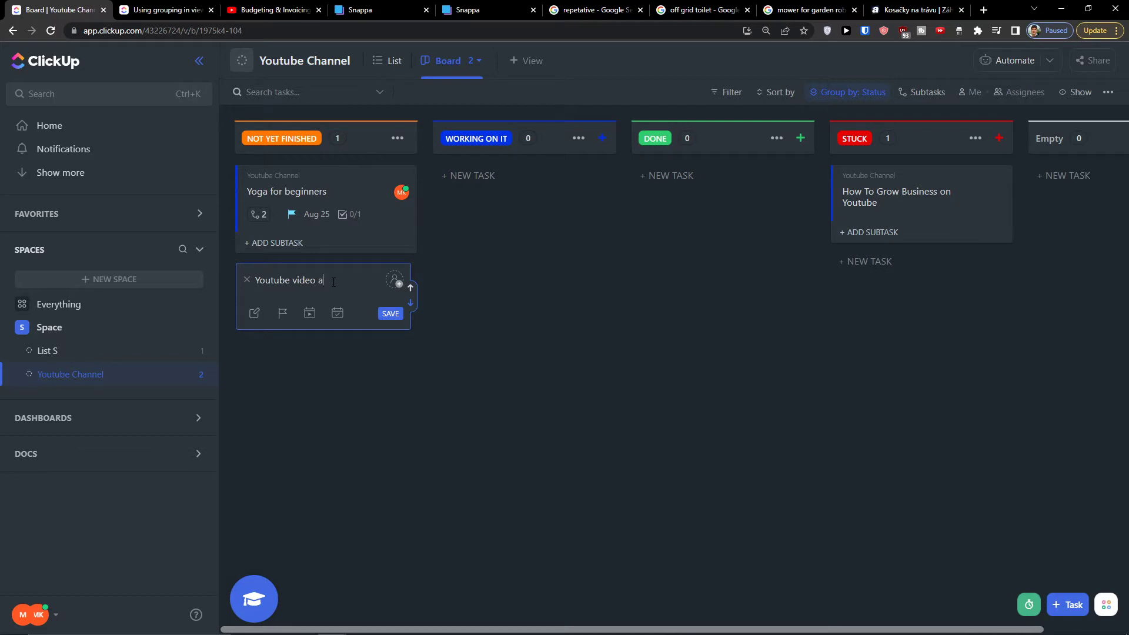
pyautogui.write('iness')
pyautogui.click(390, 314)
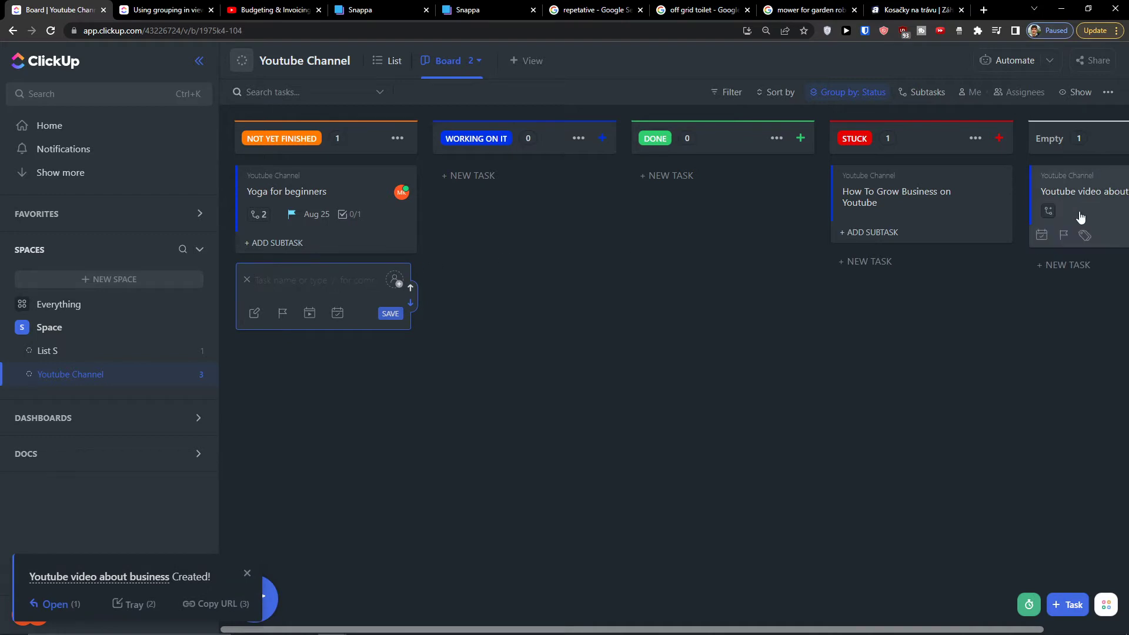
# - Drag the 'Youtube video about business' card from Empty into WORKING ON IT
pyautogui.moveTo(794, 627); pyautogui.dragTo(944, 625)
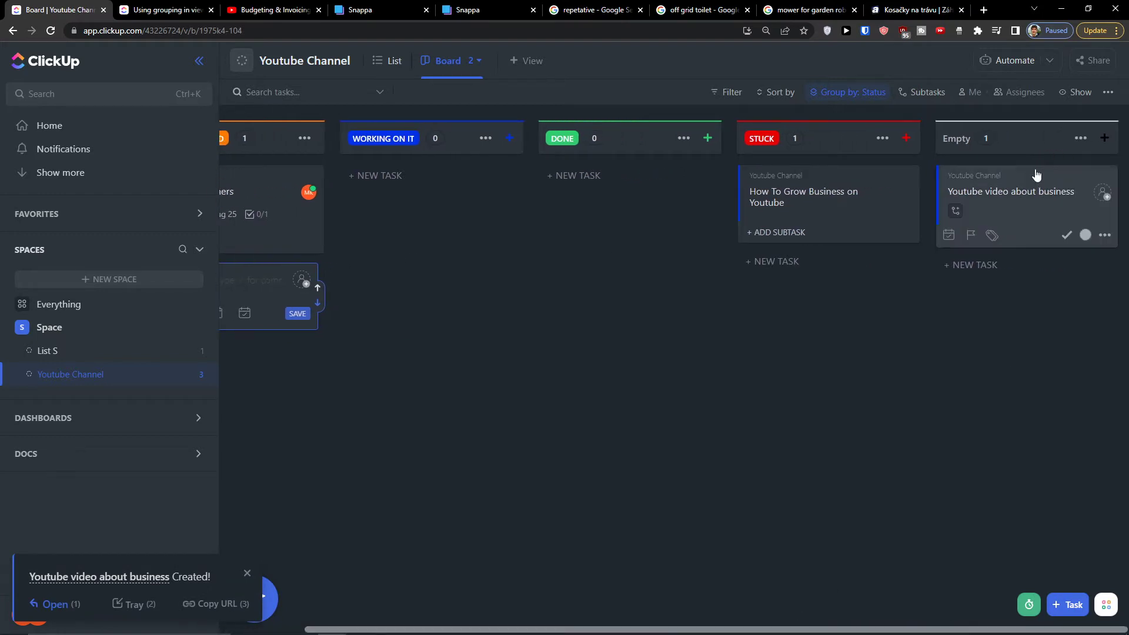
pyautogui.moveTo(1036, 174); pyautogui.dragTo(406, 245)
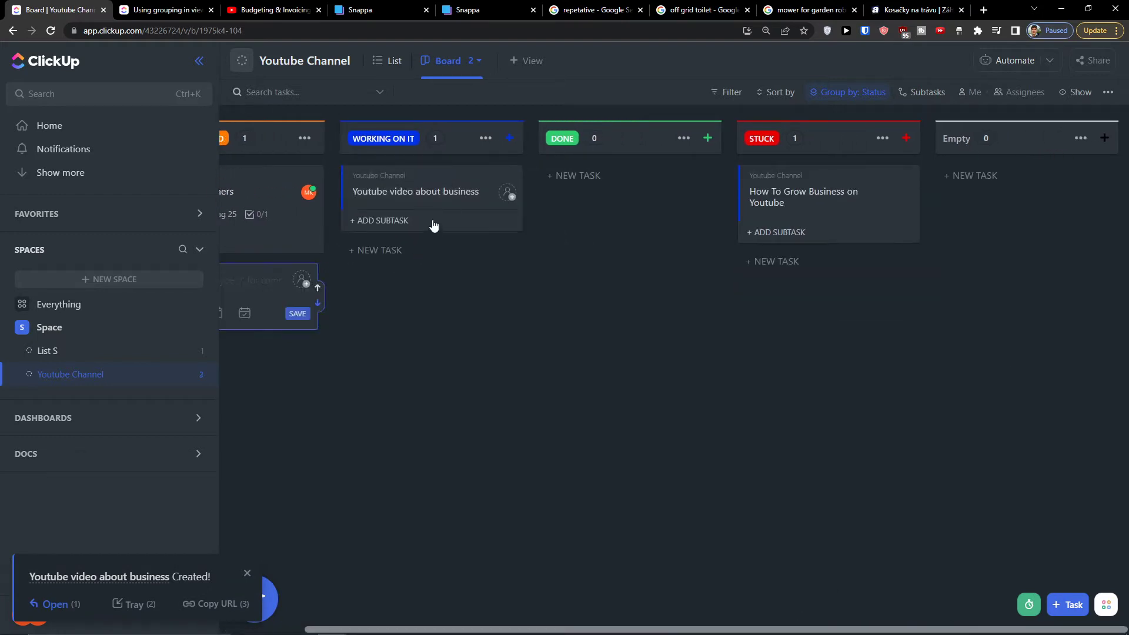
pyautogui.moveTo(464, 229)
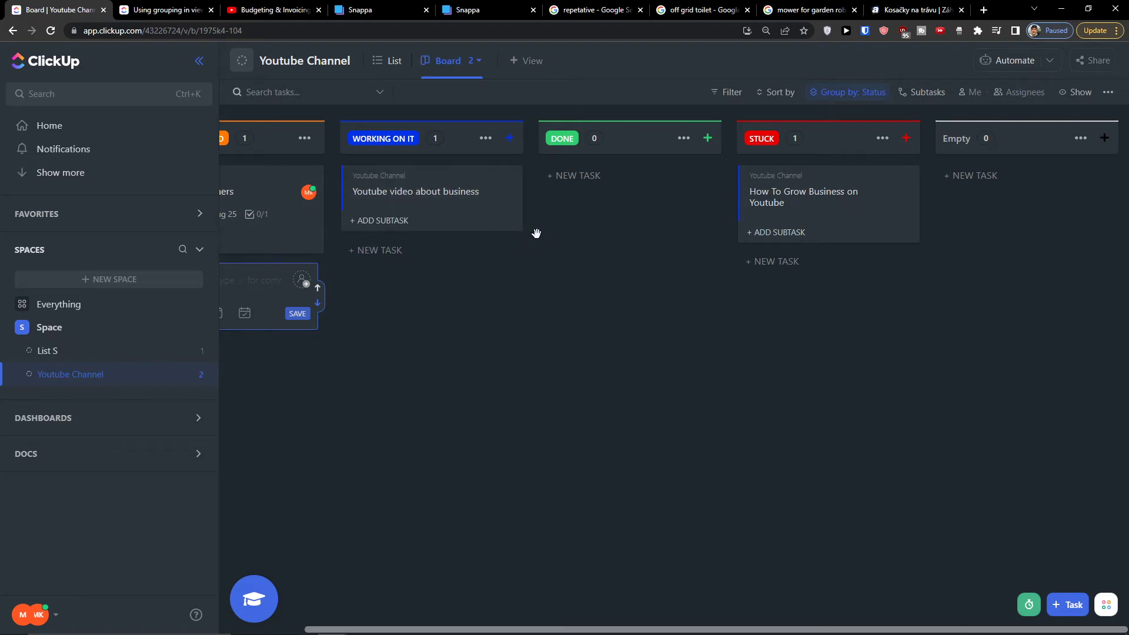
# - Review the task's actions menu and its details, then close back to the board
pyautogui.click(508, 235)
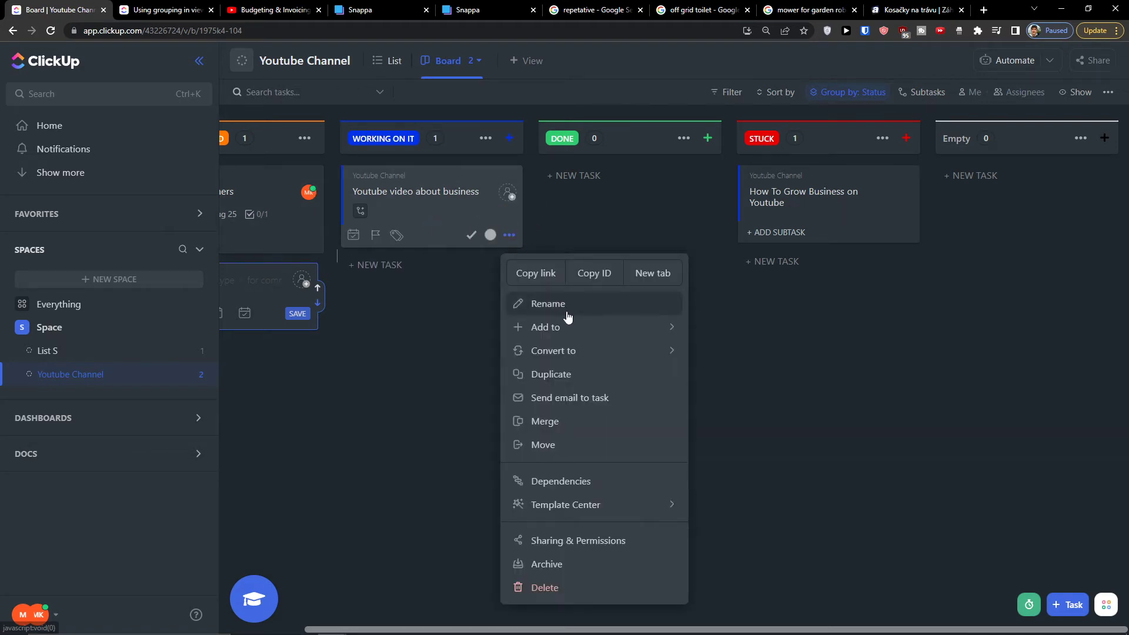
pyautogui.click(767, 407)
pyautogui.click(410, 187)
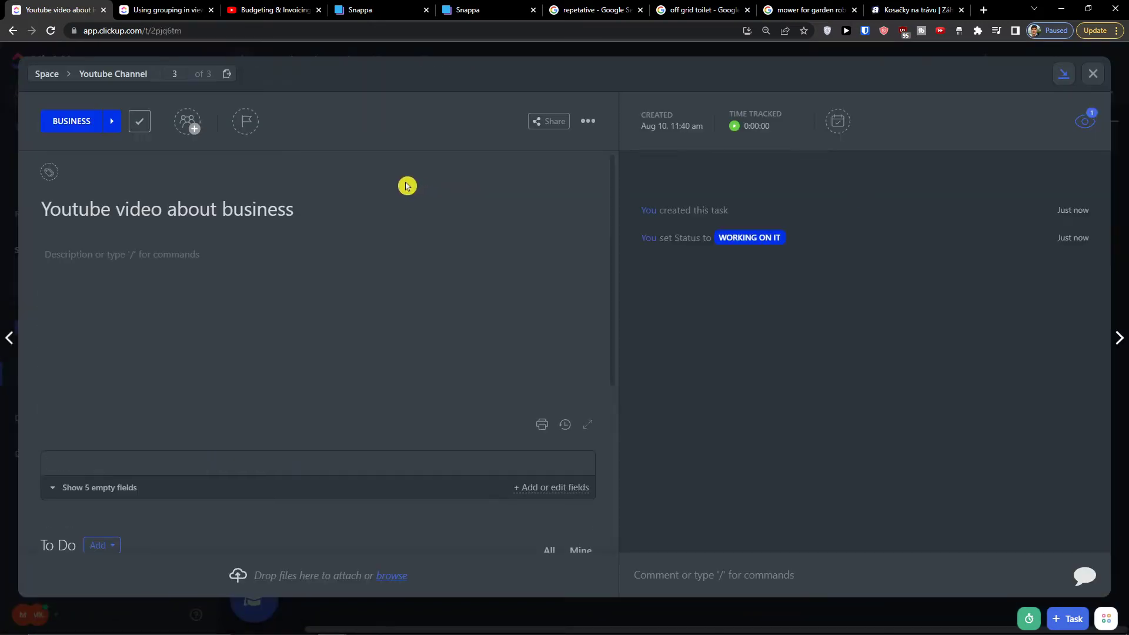
pyautogui.scroll(-5, 156, 249)
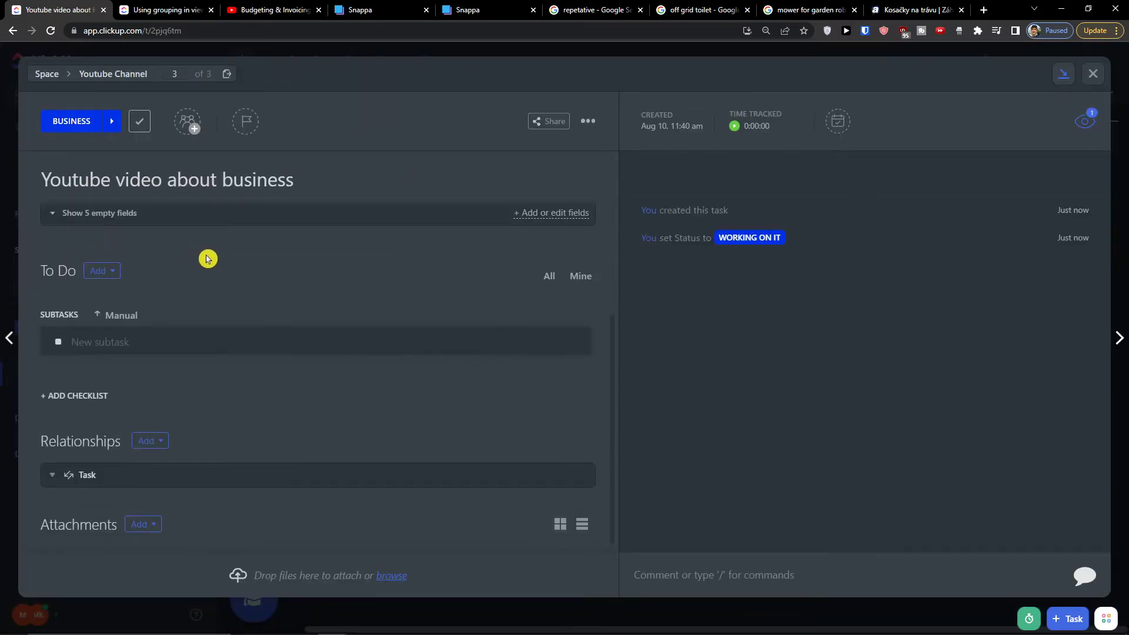
pyautogui.scroll(5, 207, 259)
pyautogui.click(1093, 73)
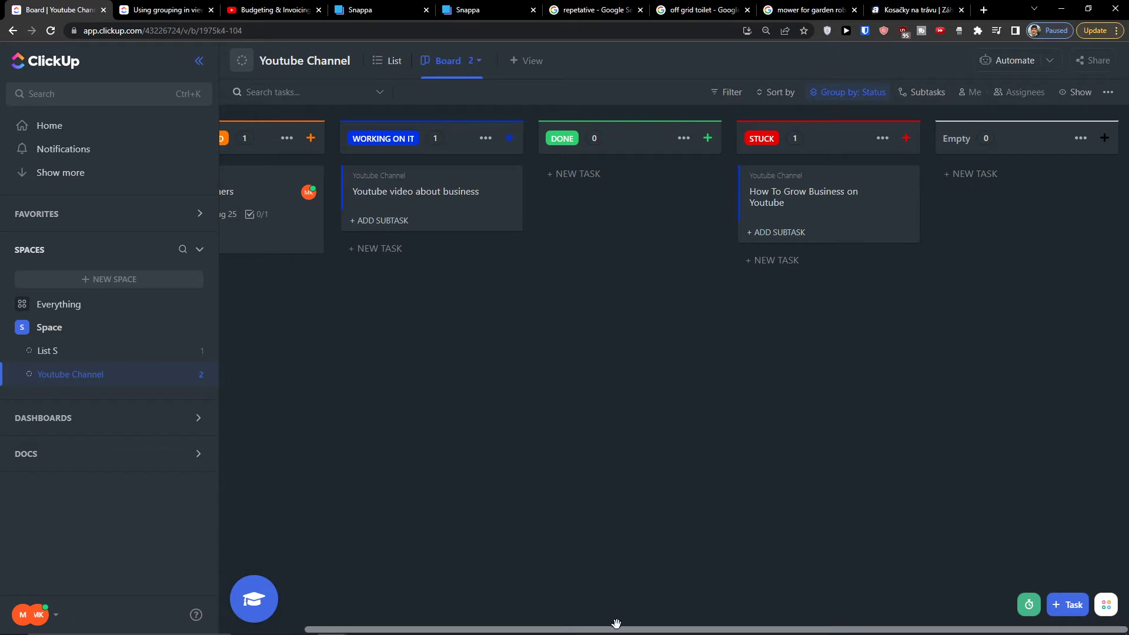
pyautogui.moveTo(616, 624); pyautogui.dragTo(521, 606)
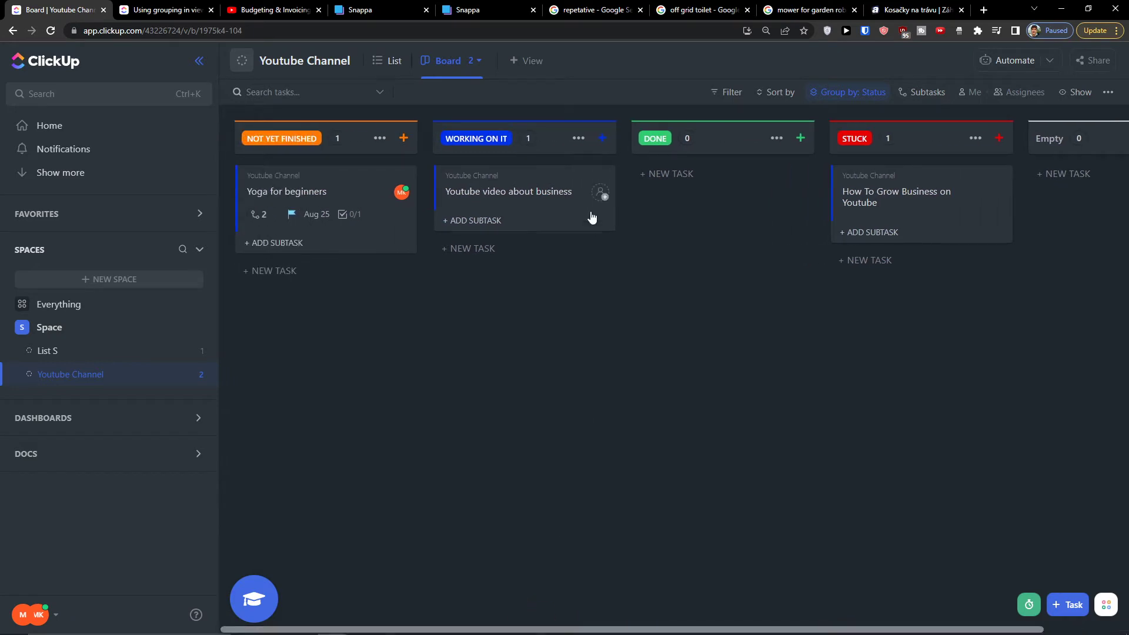
# - Drag Youtube video about business to DONE, then check the NOT YET FINISHED column menu and grouping options
pyautogui.moveTo(547, 210)
pyautogui.mouseDown()
pyautogui.moveTo(732, 205)
pyautogui.moveTo(529, 211)
pyautogui.mouseUp()
pyautogui.click(381, 138)
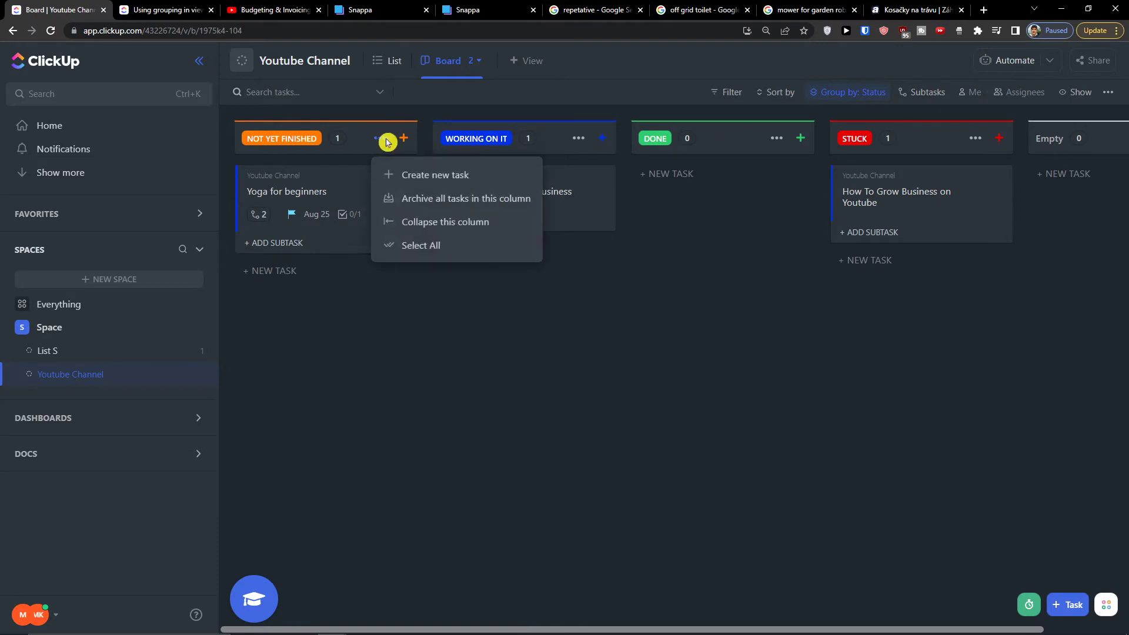
pyautogui.click(407, 141)
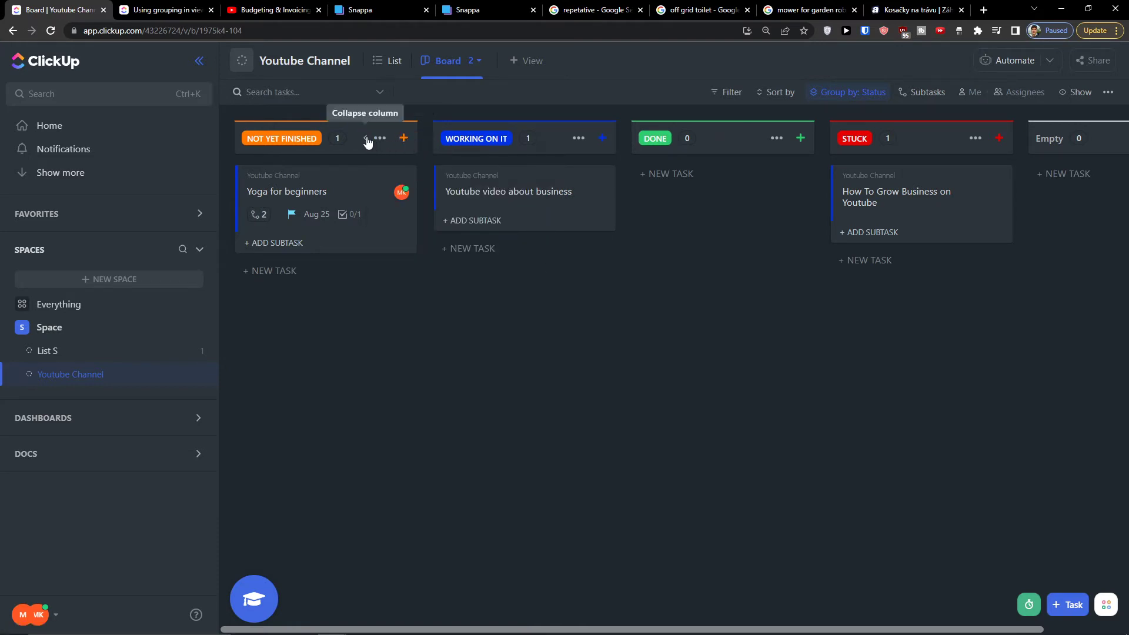
pyautogui.click(340, 140)
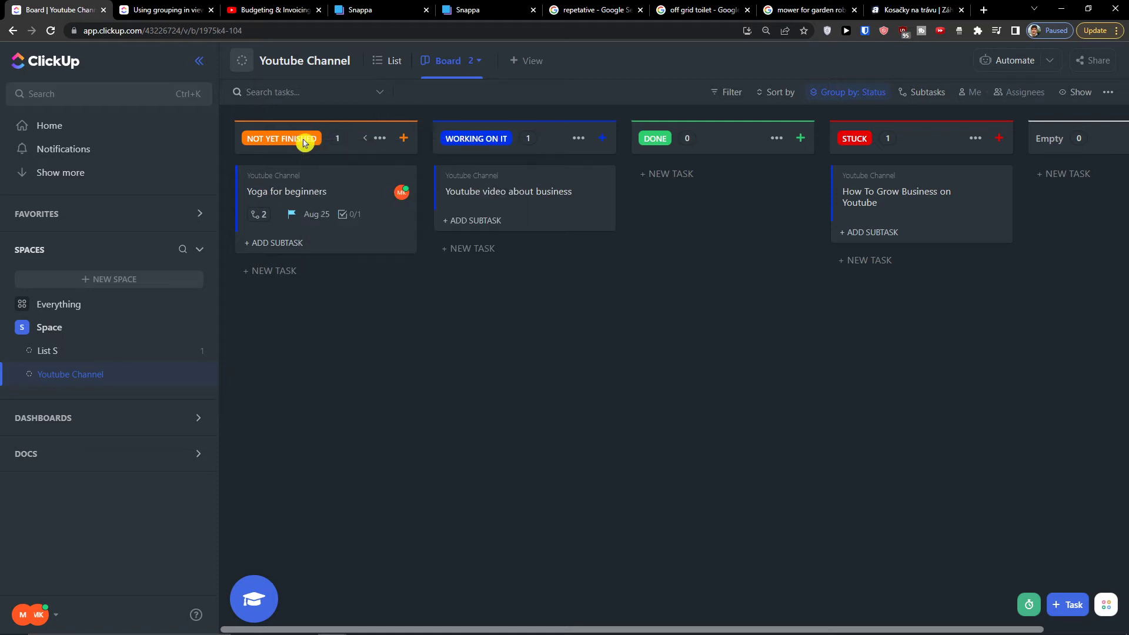
pyautogui.click(377, 144)
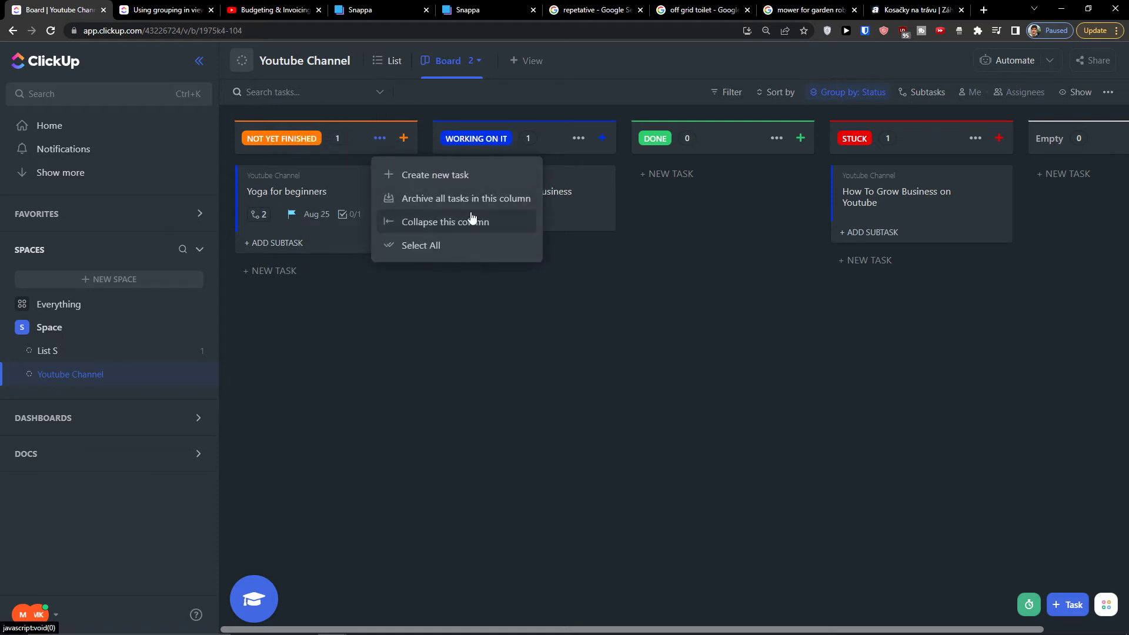
pyautogui.click(743, 93)
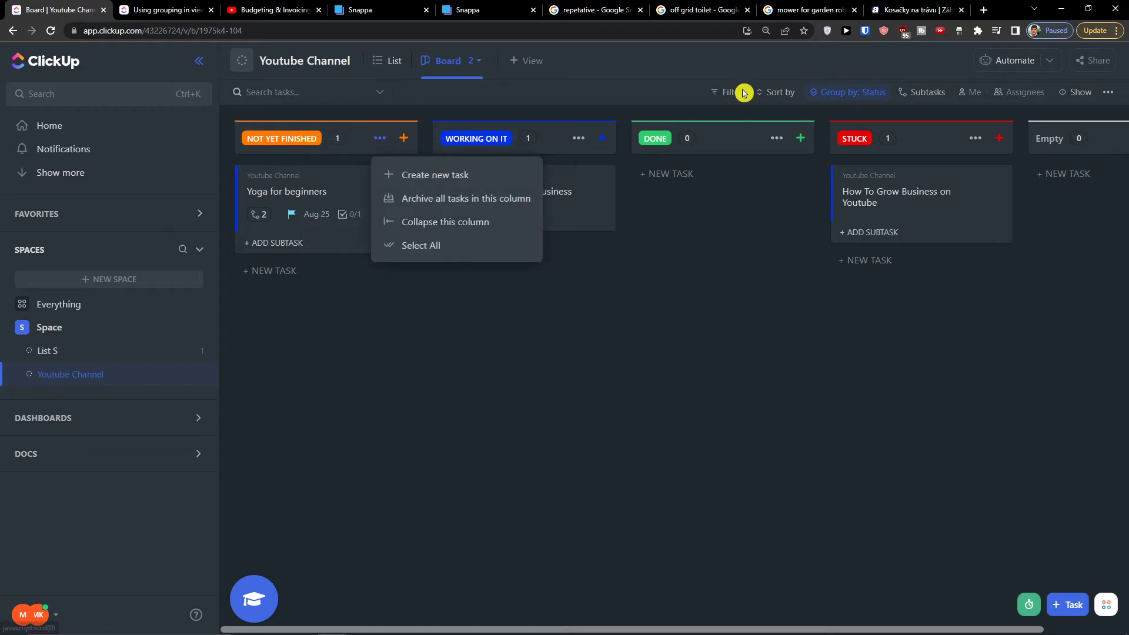
pyautogui.click(825, 103)
# - Scroll through the 'Using grouping in views' article, then return to the 'Board | Youtube Channel' tab
pyautogui.click(194, 11)
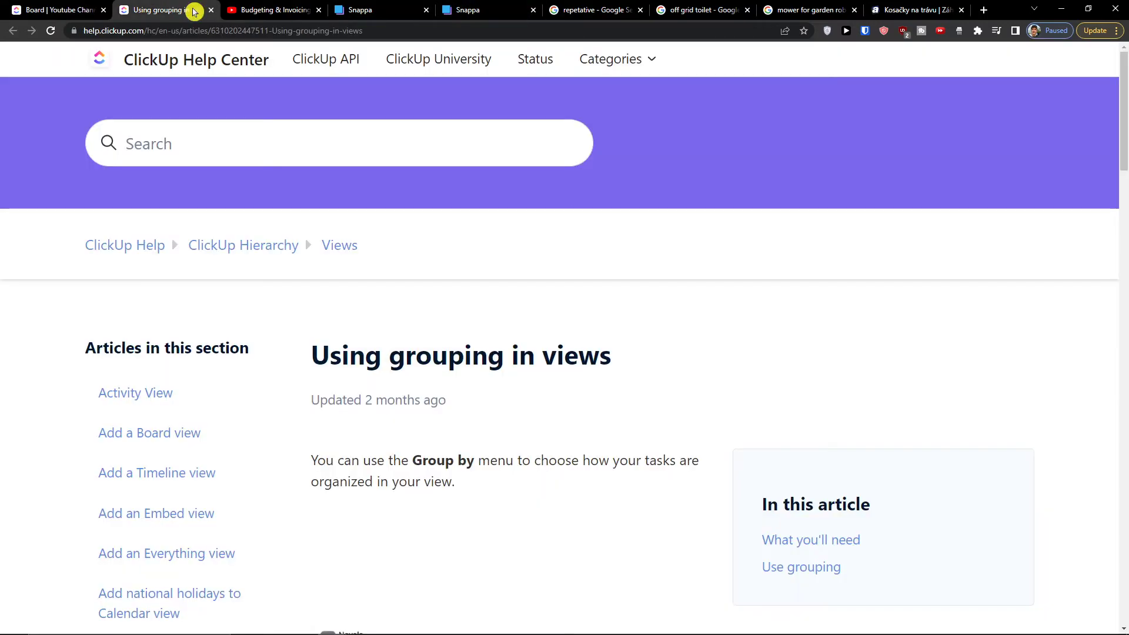
pyautogui.scroll(-7, 594, 371)
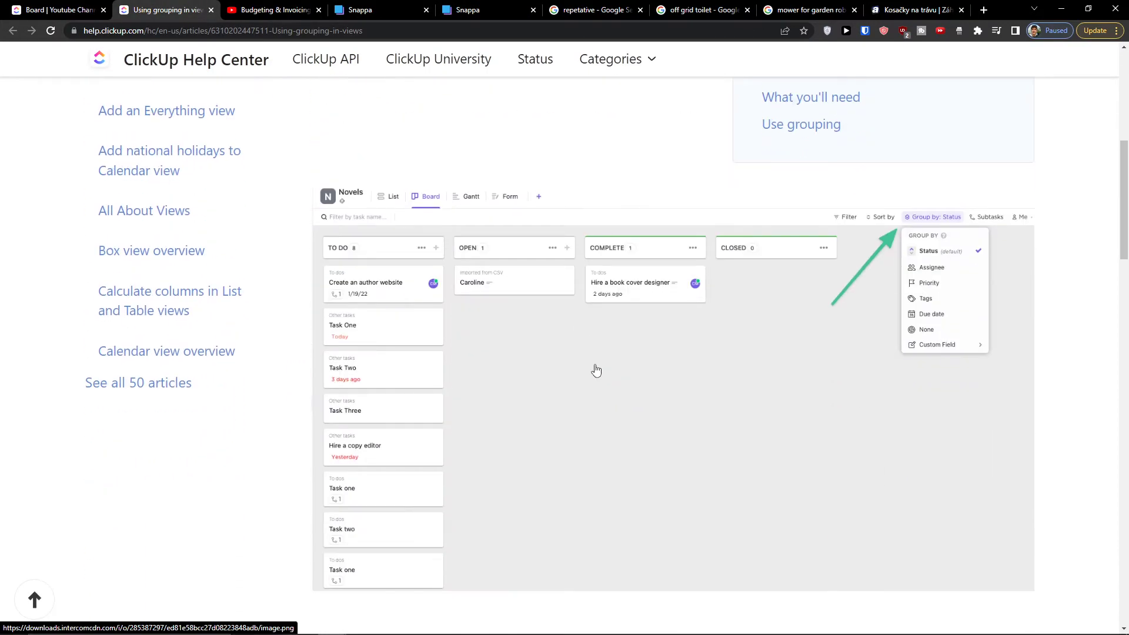
pyautogui.scroll(-20, 595, 370)
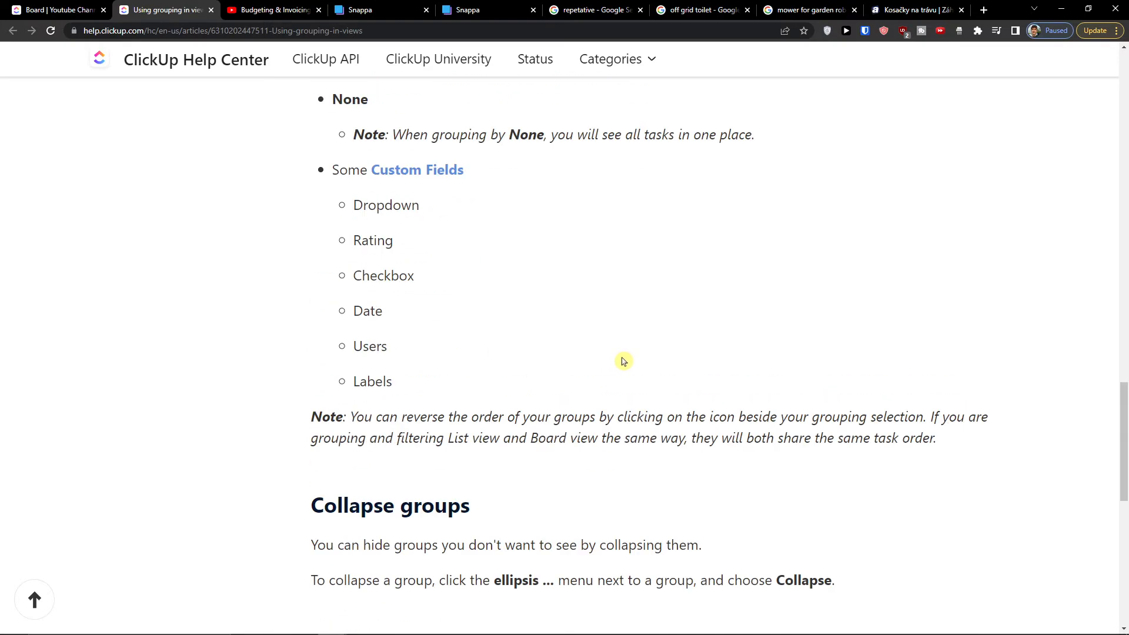
pyautogui.scroll(-7, 624, 362)
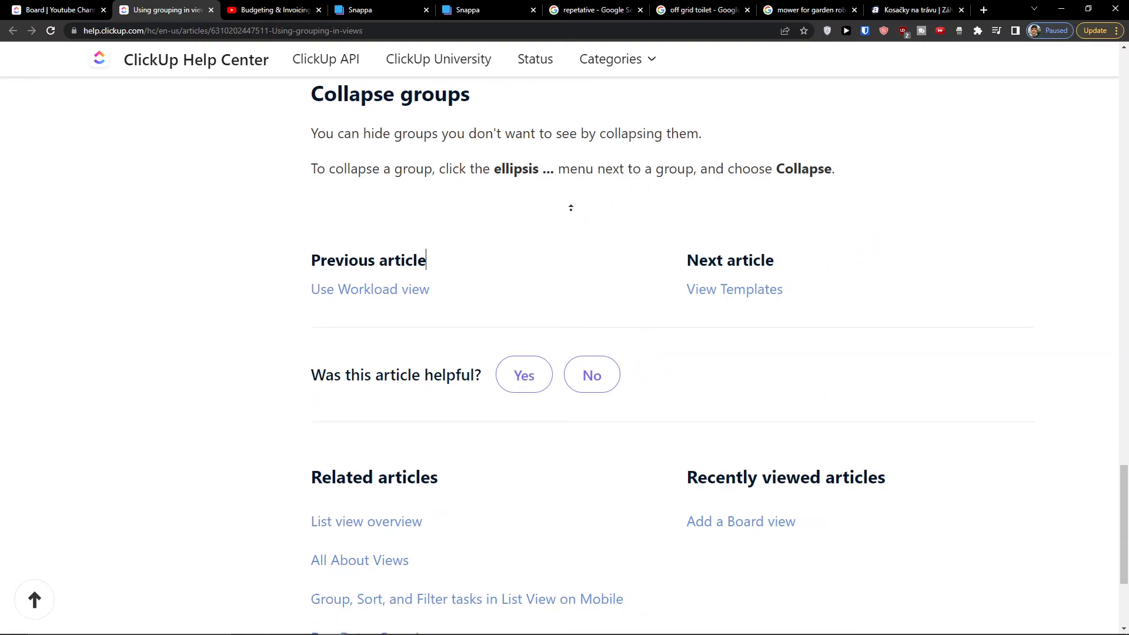
pyautogui.scroll(20, 570, 207)
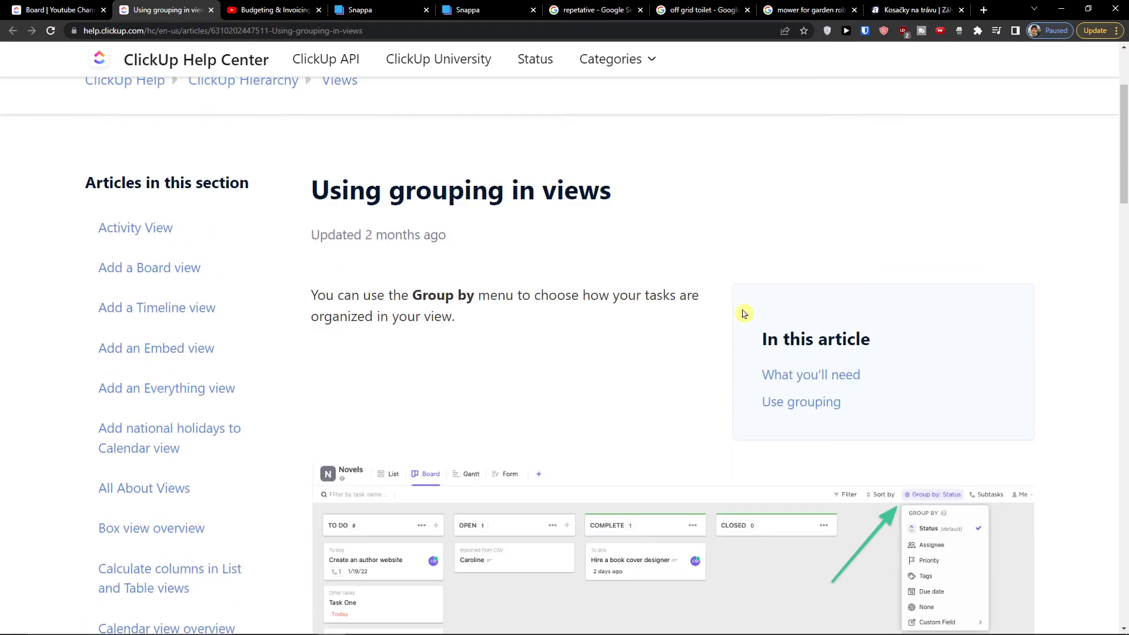
pyautogui.scroll(-4, 746, 314)
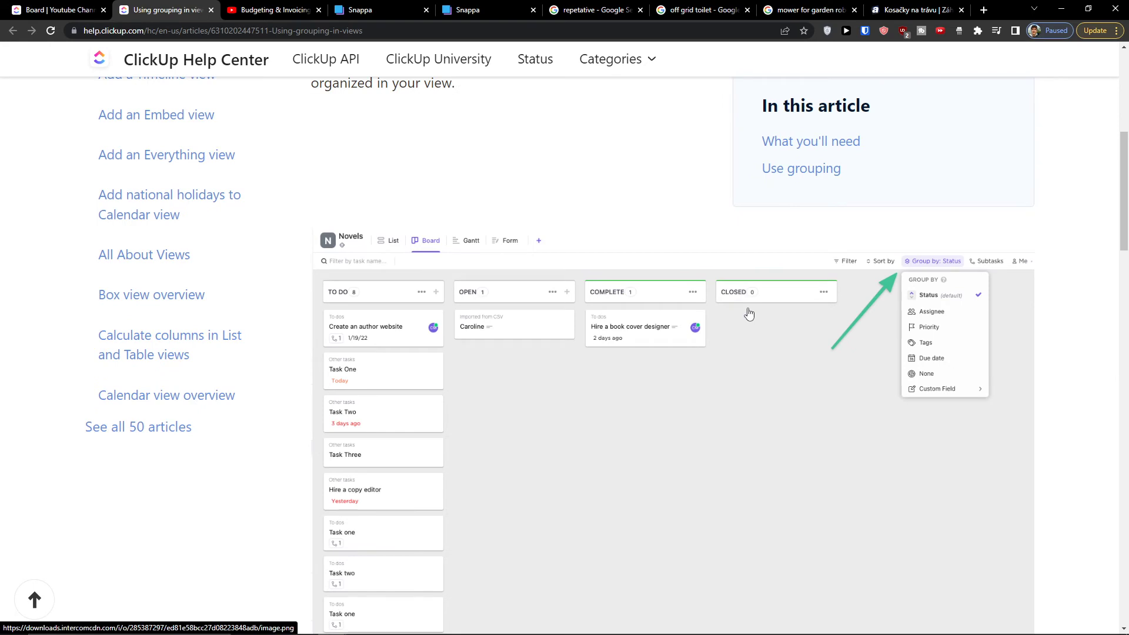
pyautogui.click(47, 7)
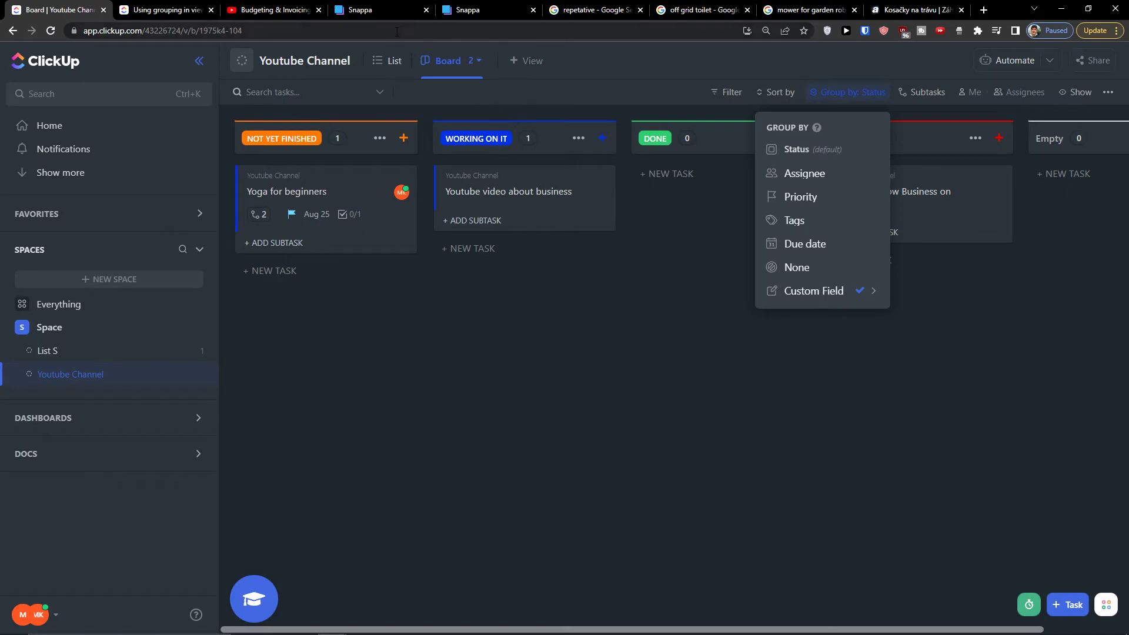
# - Flip to List and back, then pick the second board view with Business, Yoga Channel and Flowers columns
pyautogui.click(381, 62)
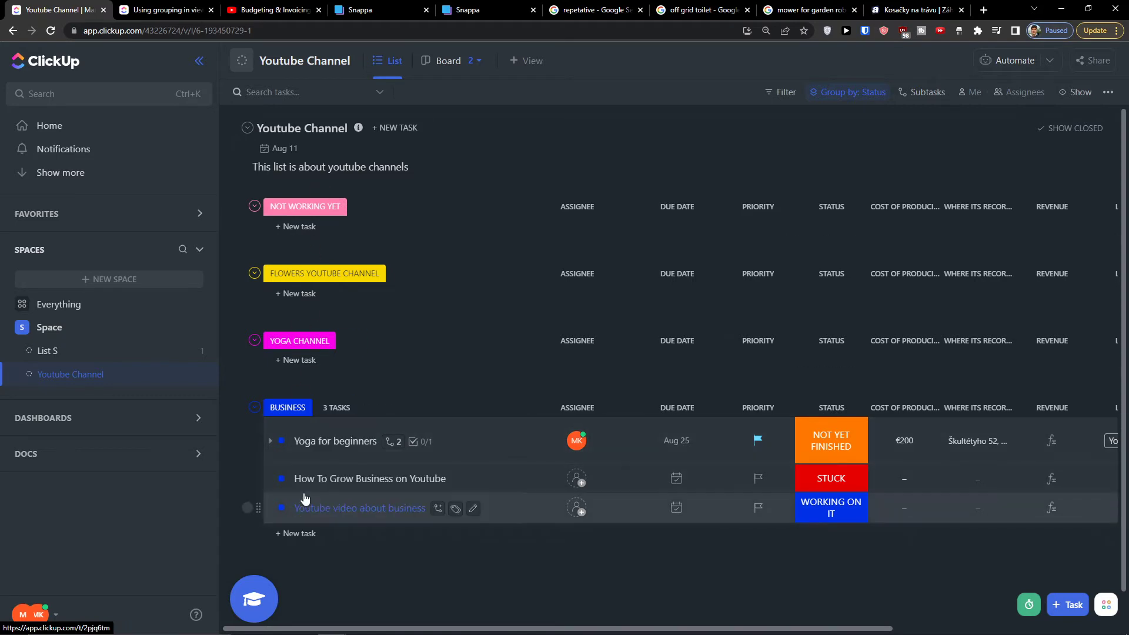
pyautogui.click(436, 50)
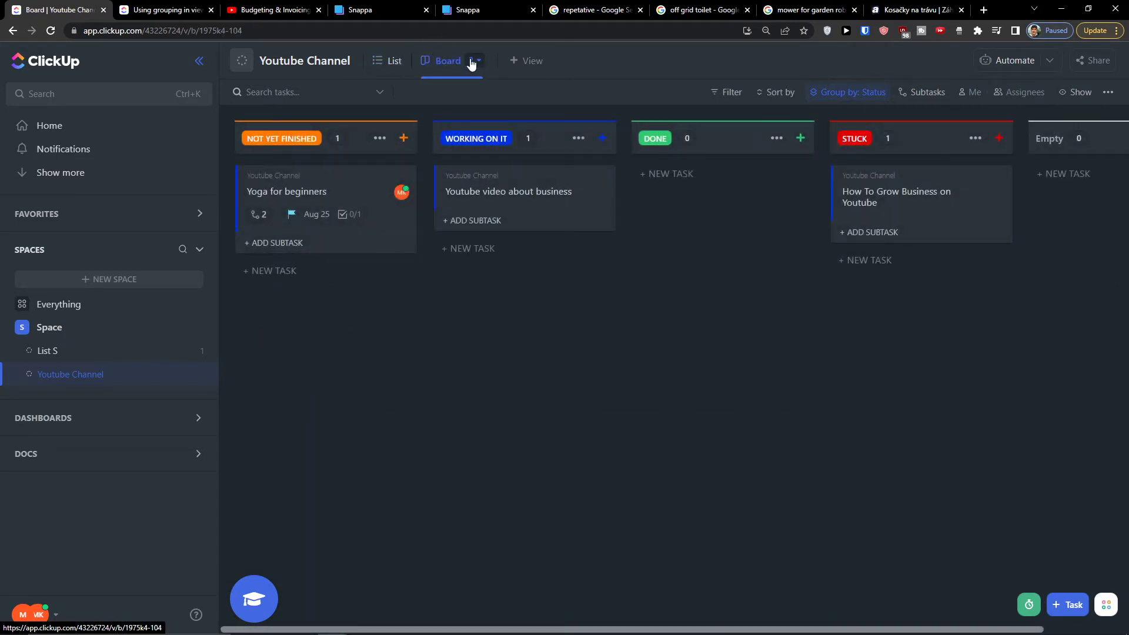
pyautogui.click(477, 65)
pyautogui.click(447, 121)
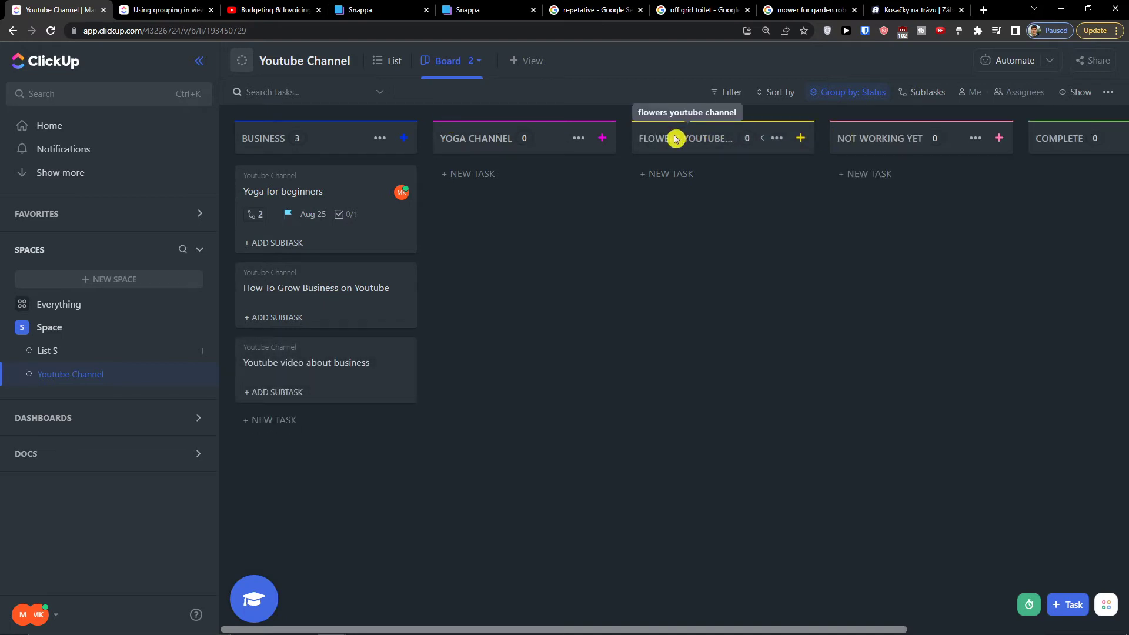
pyautogui.hscroll(3, 699, 136)
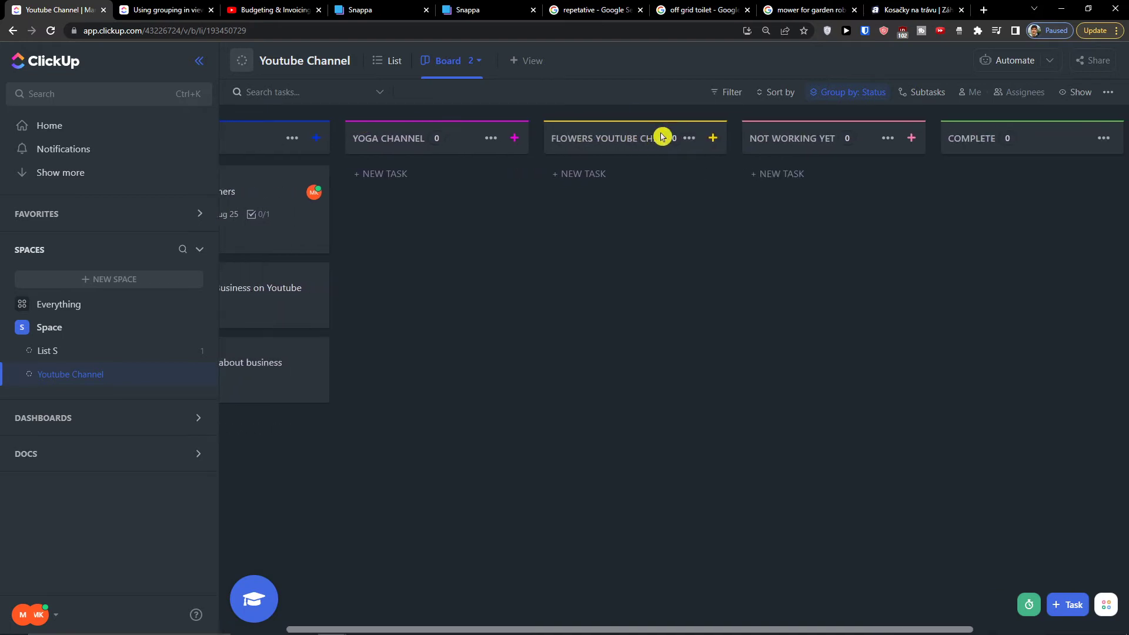
pyautogui.hscroll(-3, 661, 137)
# - Toggle between the List and Board layouts a couple more times, then open the view settings
pyautogui.click(381, 65)
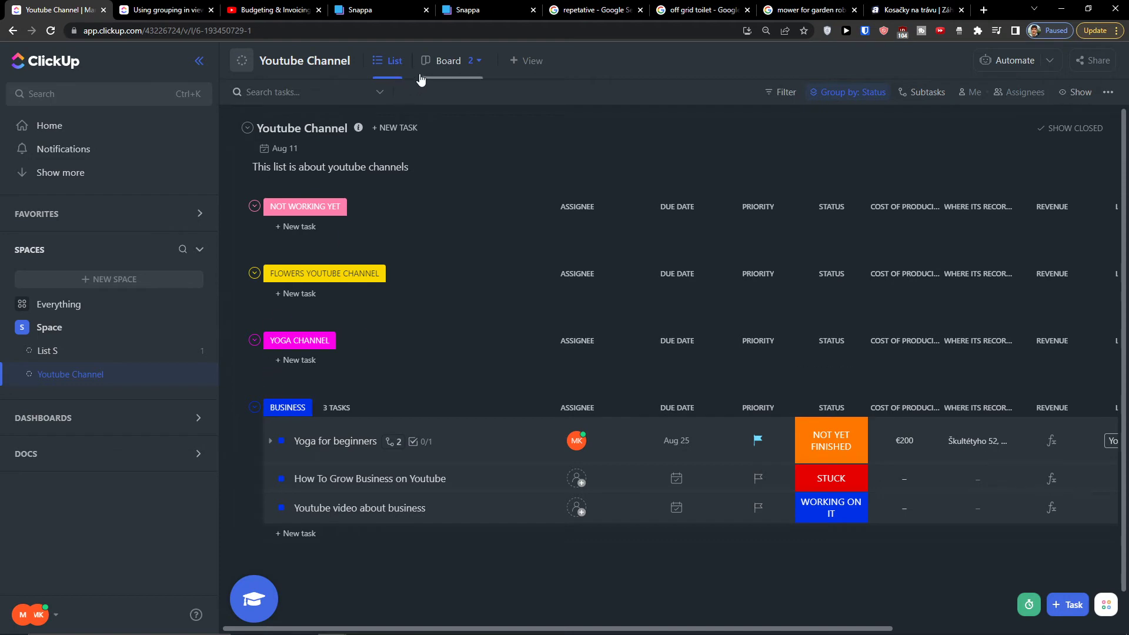
pyautogui.click(434, 63)
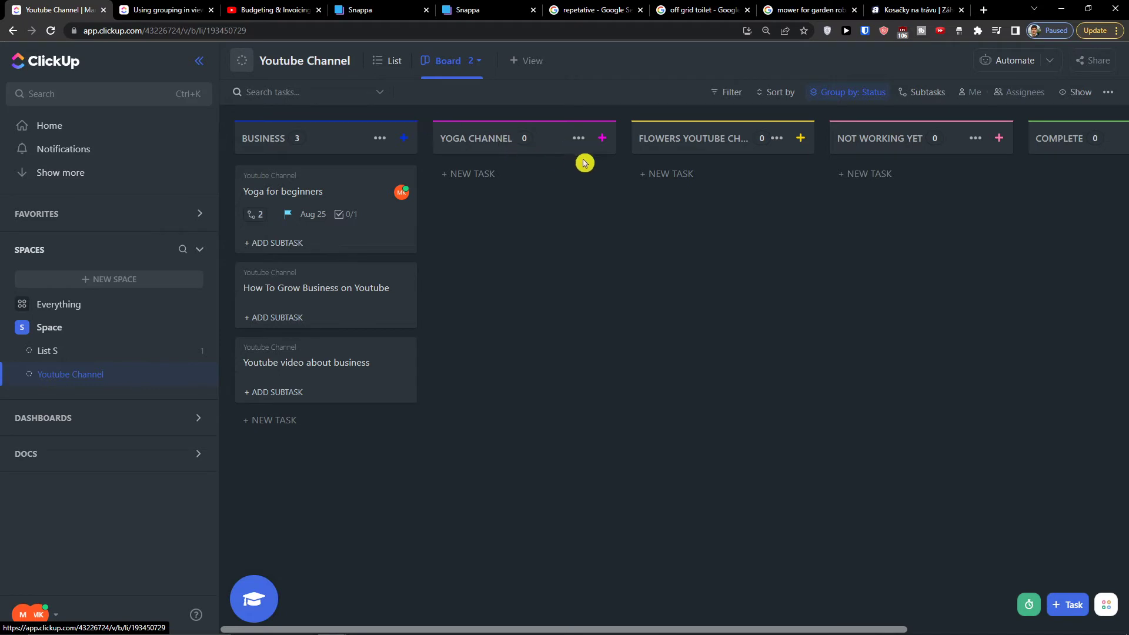
pyautogui.click(384, 61)
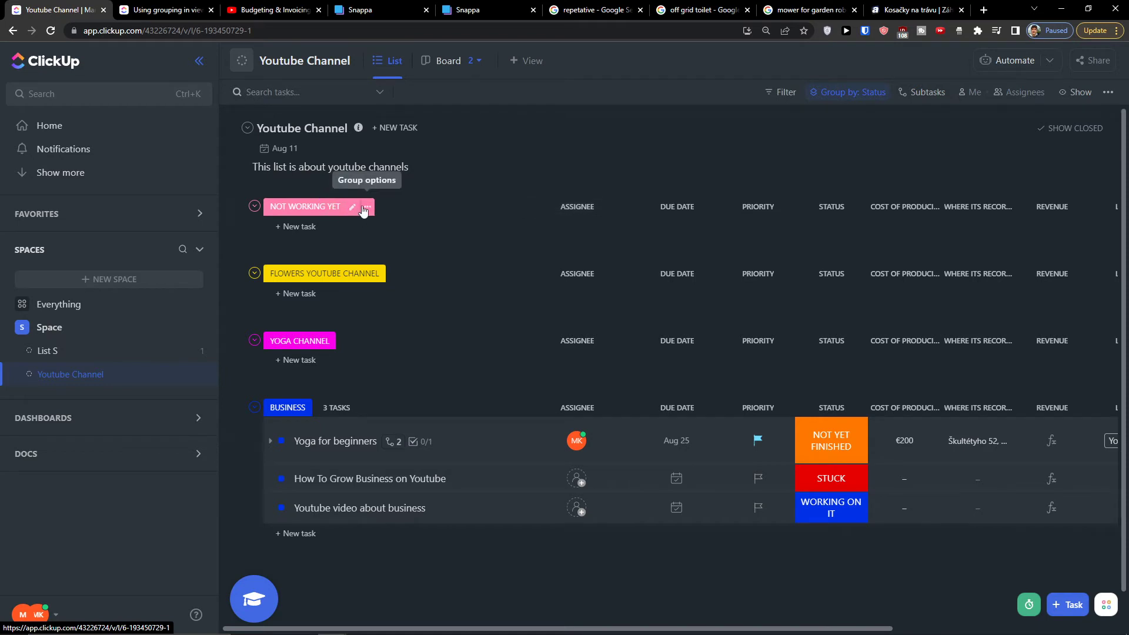
pyautogui.click(438, 65)
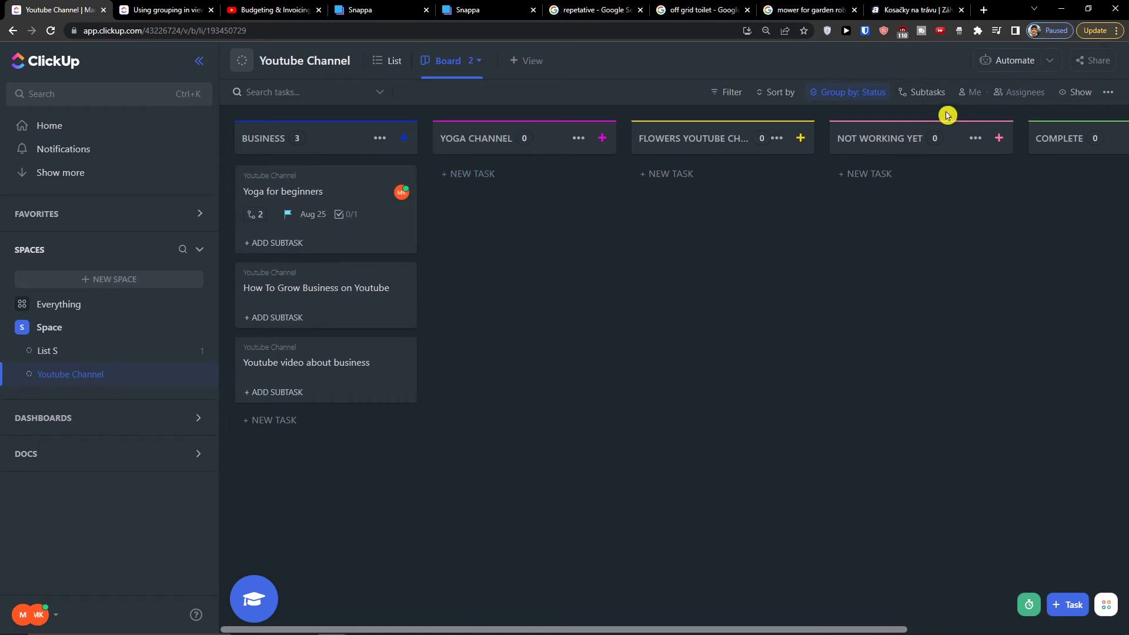
pyautogui.click(1110, 93)
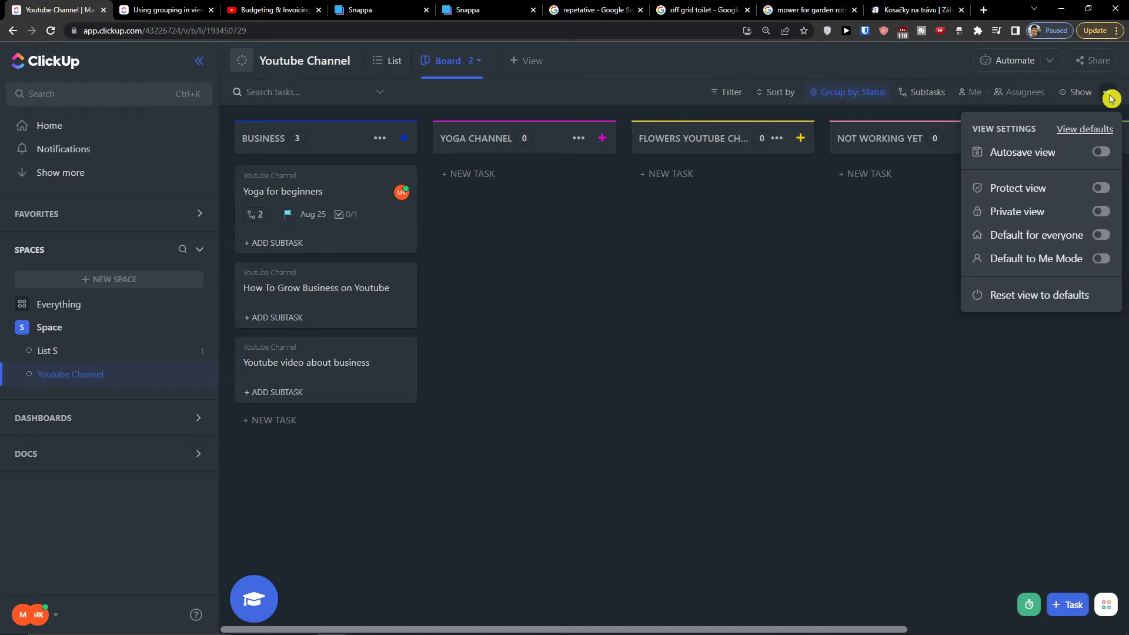
# - Turn on Autosave view for the board, briefly peeking at the sort and filter panels
pyautogui.click(1101, 152)
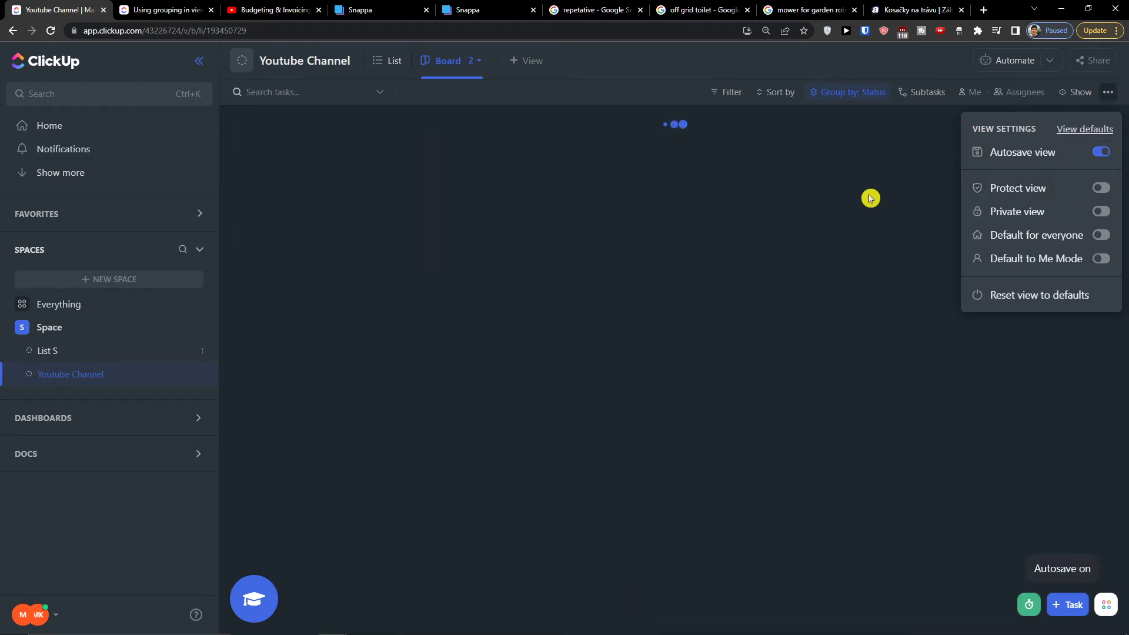
pyautogui.click(774, 98)
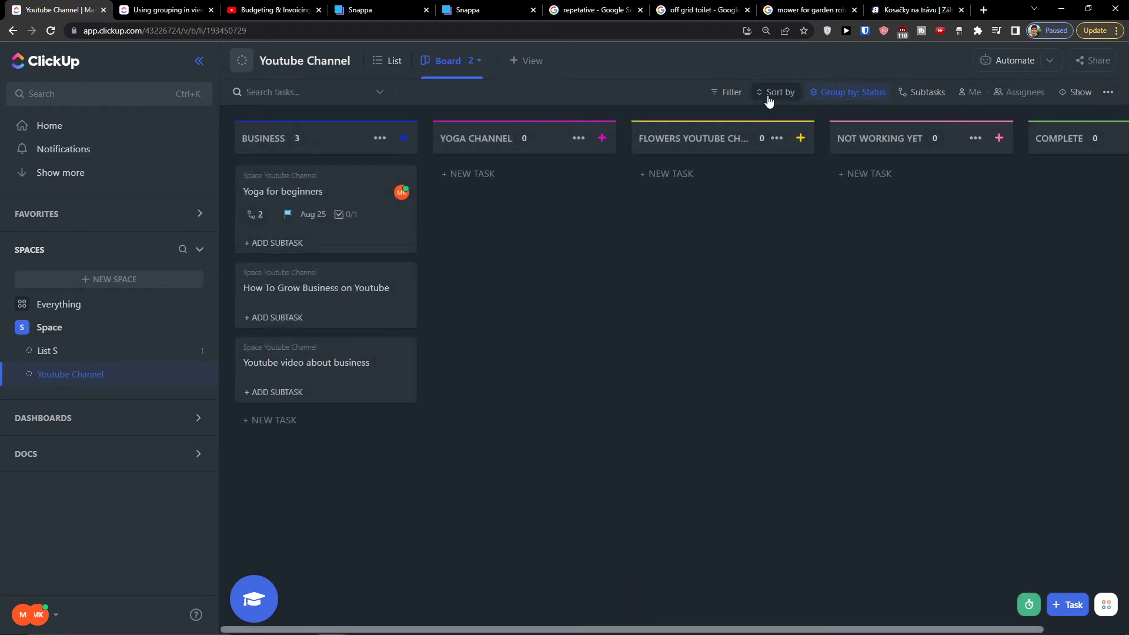
pyautogui.click(771, 95)
pyautogui.click(739, 96)
pyautogui.click(736, 97)
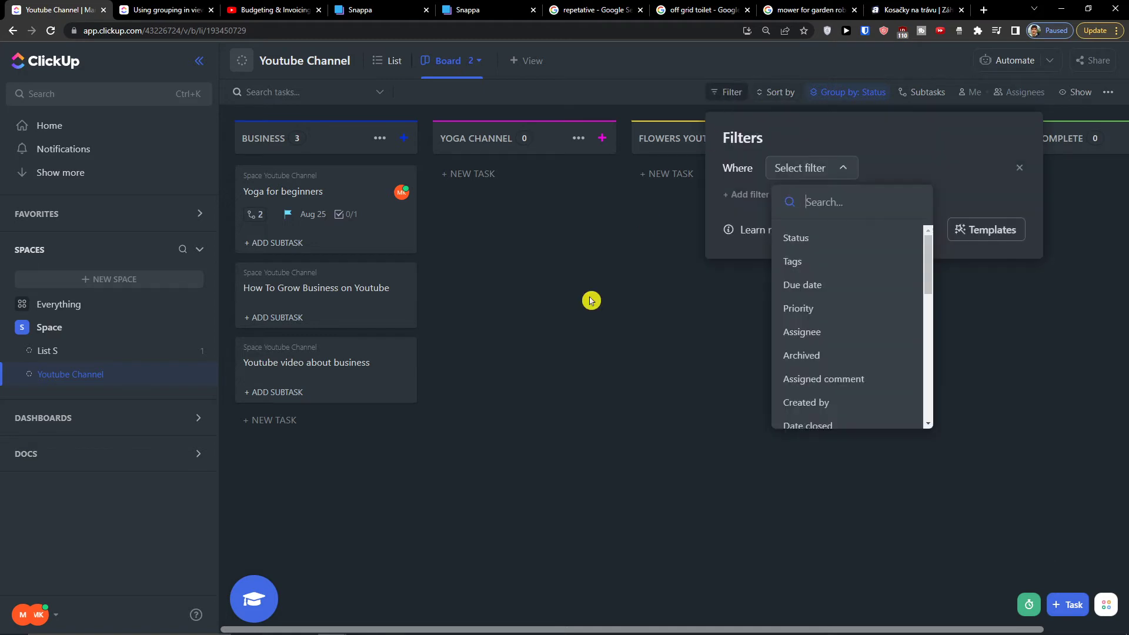
pyautogui.click(874, 171)
pyautogui.click(916, 107)
# - Expand all subtasks on the board, then collapse them all again
pyautogui.click(919, 97)
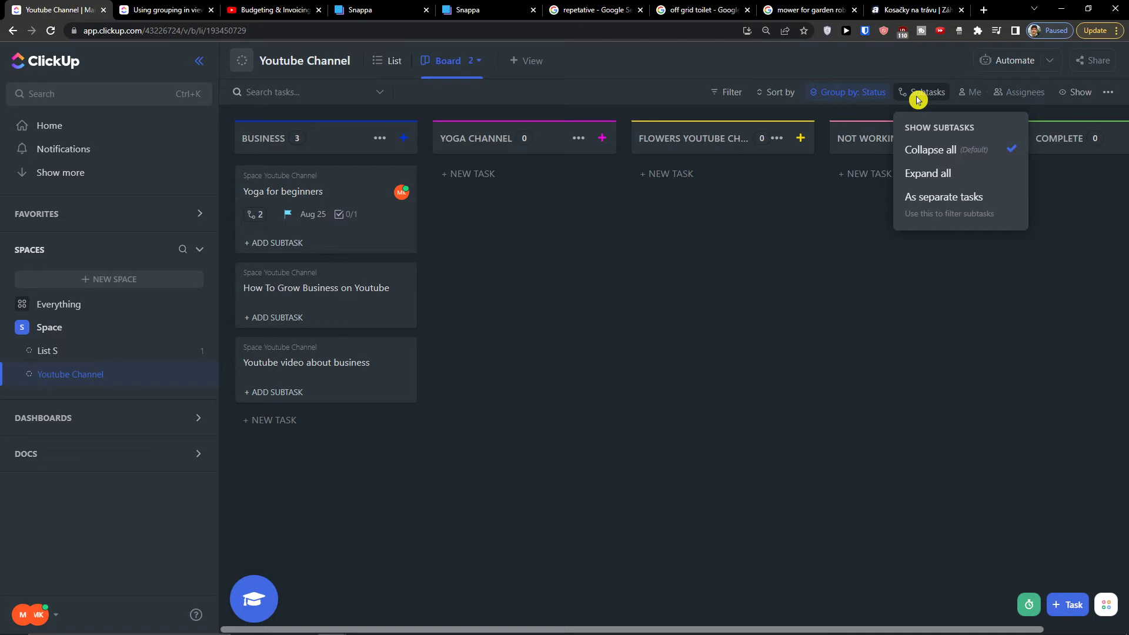
pyautogui.click(975, 155)
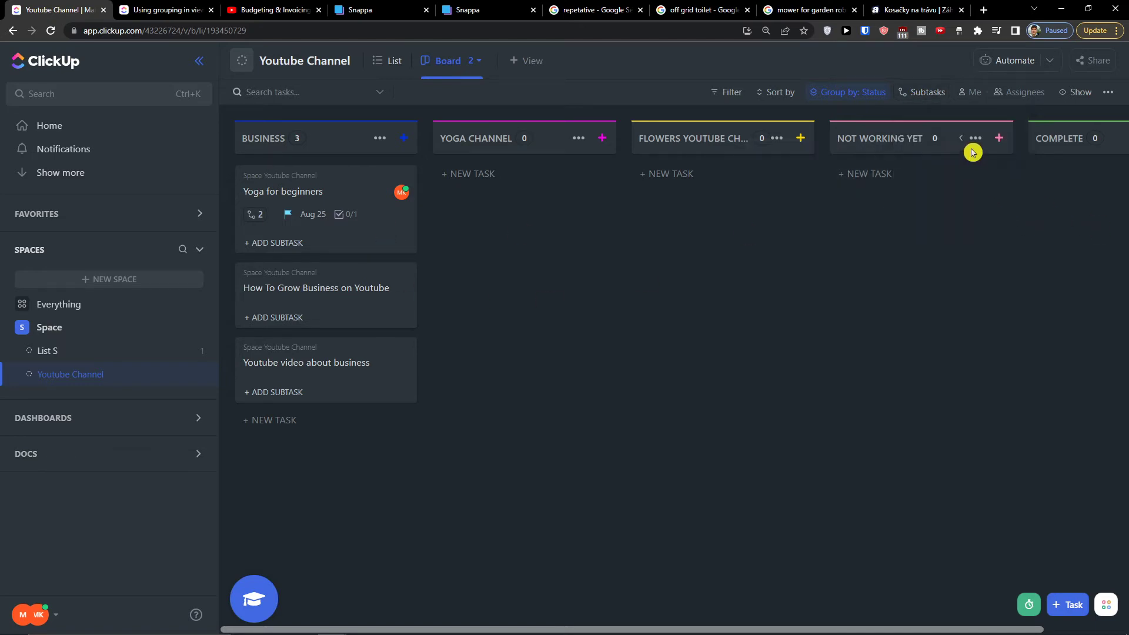
pyautogui.click(928, 92)
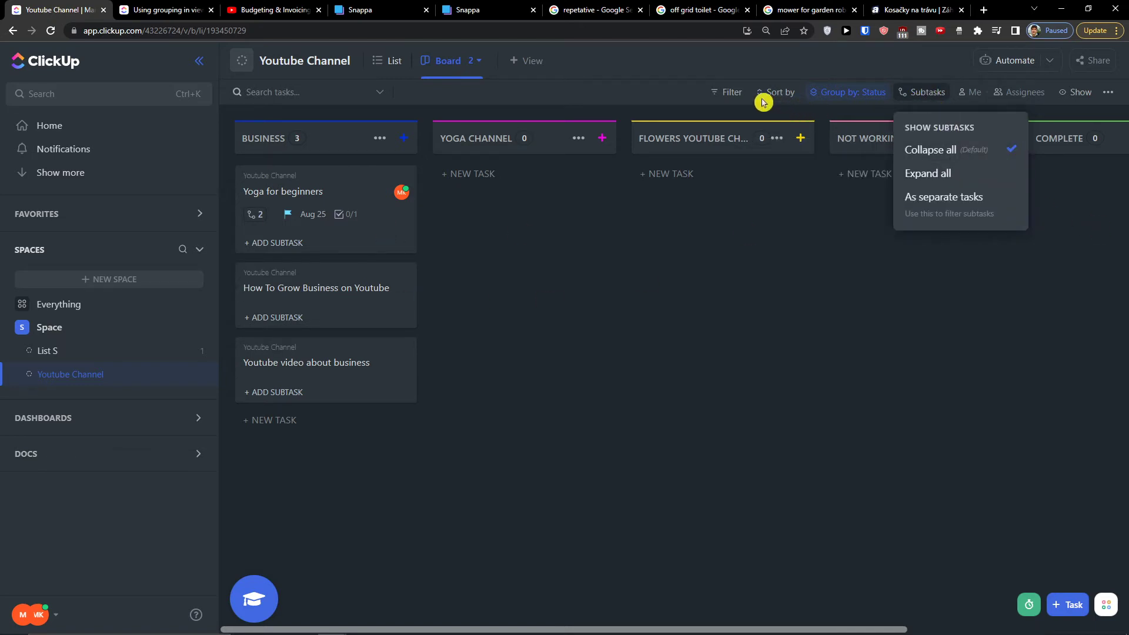
pyautogui.click(917, 173)
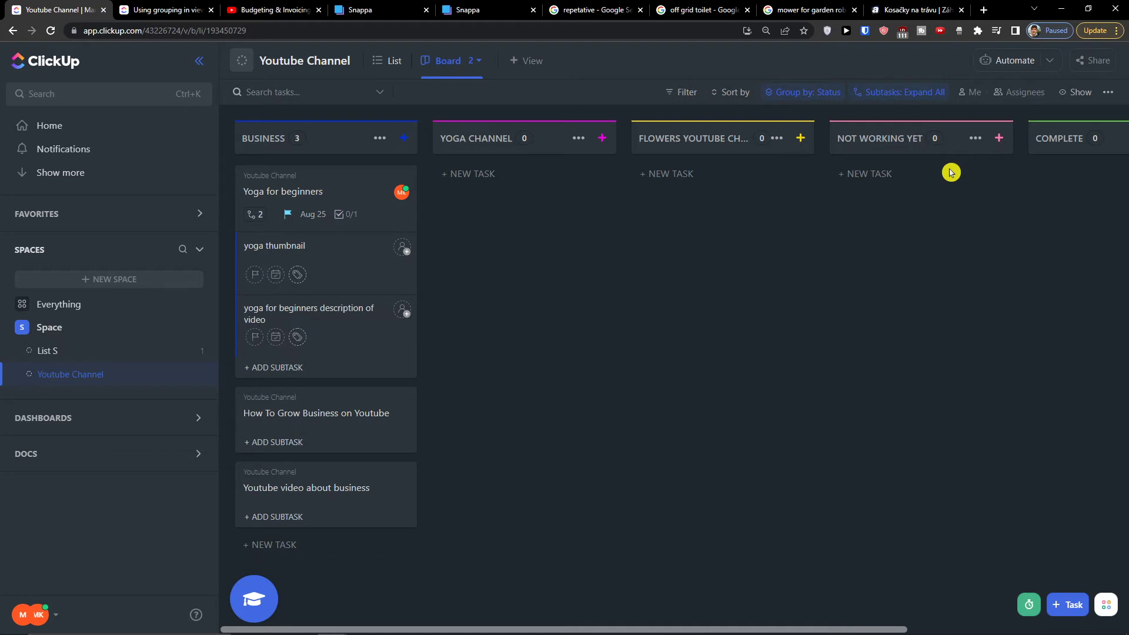
pyautogui.click(921, 100)
pyautogui.click(920, 151)
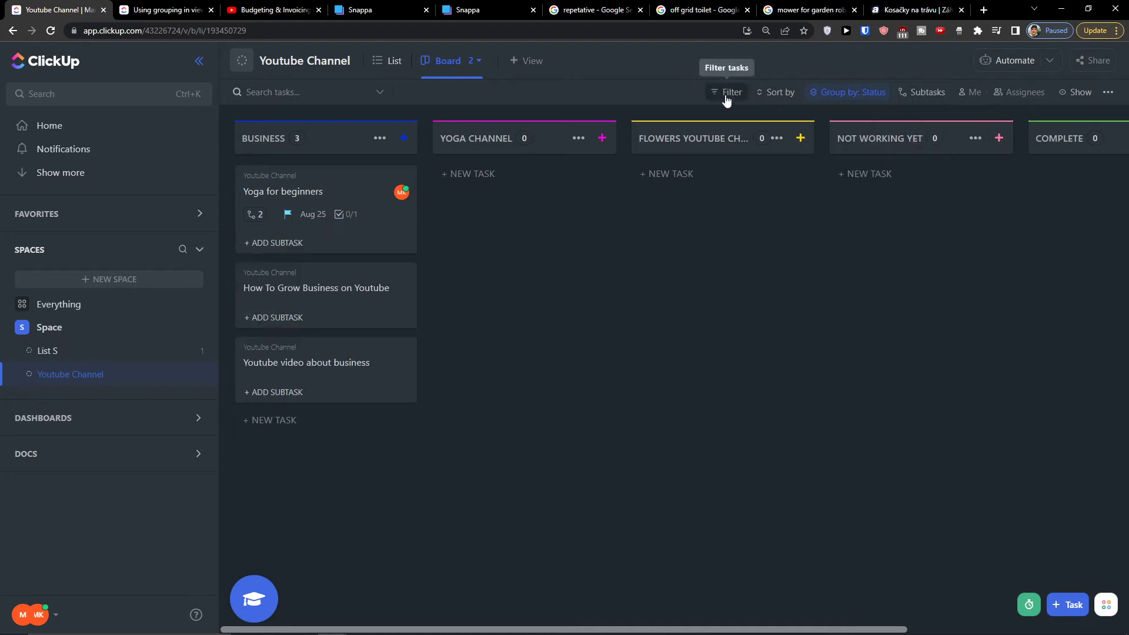
pyautogui.click(759, 94)
pyautogui.click(800, 221)
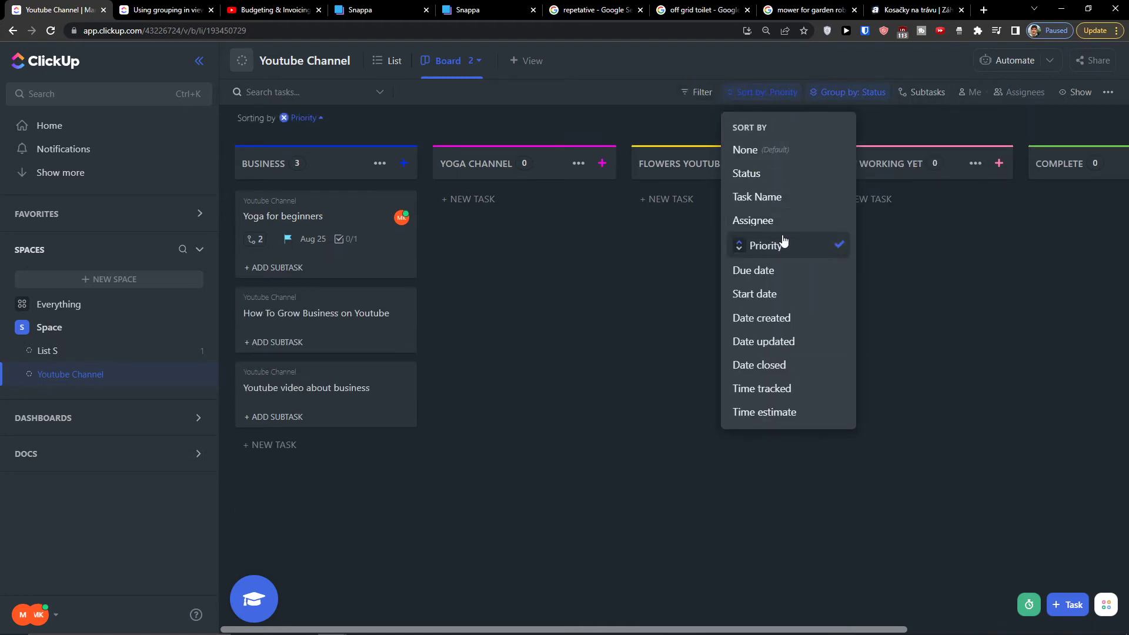
pyautogui.click(757, 271)
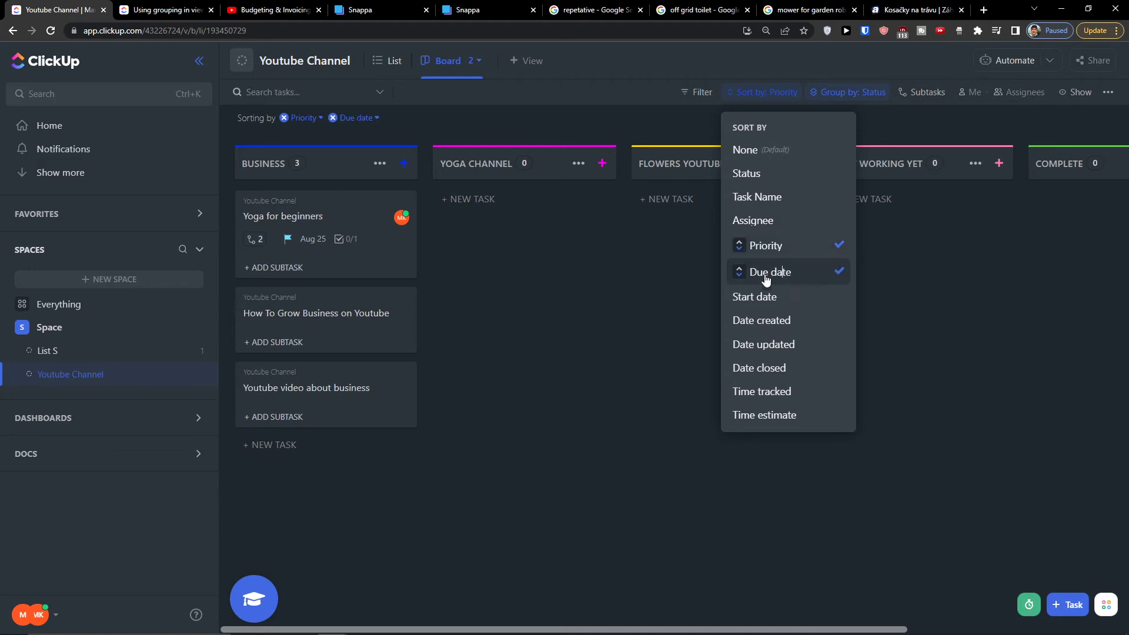
pyautogui.click(762, 297)
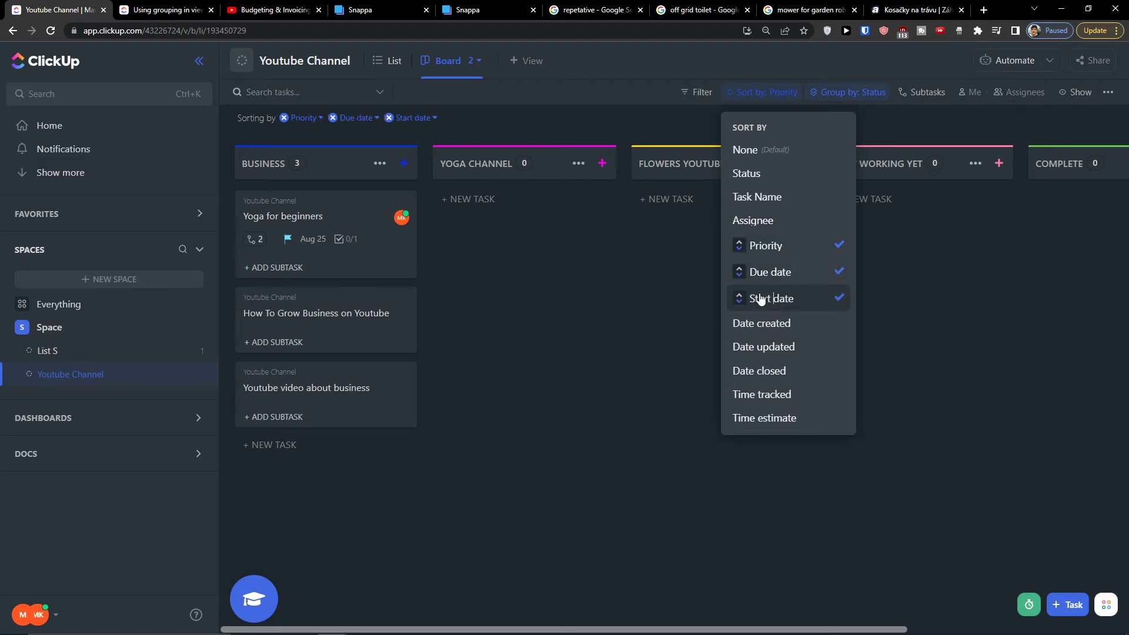
pyautogui.click(285, 120)
pyautogui.click(285, 119)
pyautogui.click(285, 119)
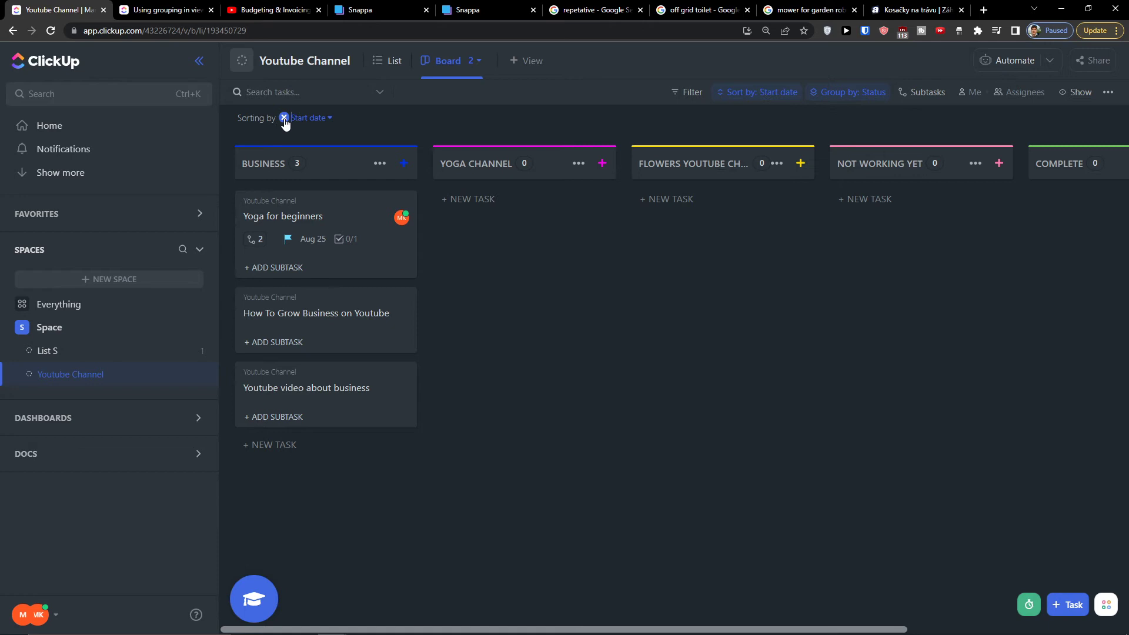
pyautogui.click(285, 119)
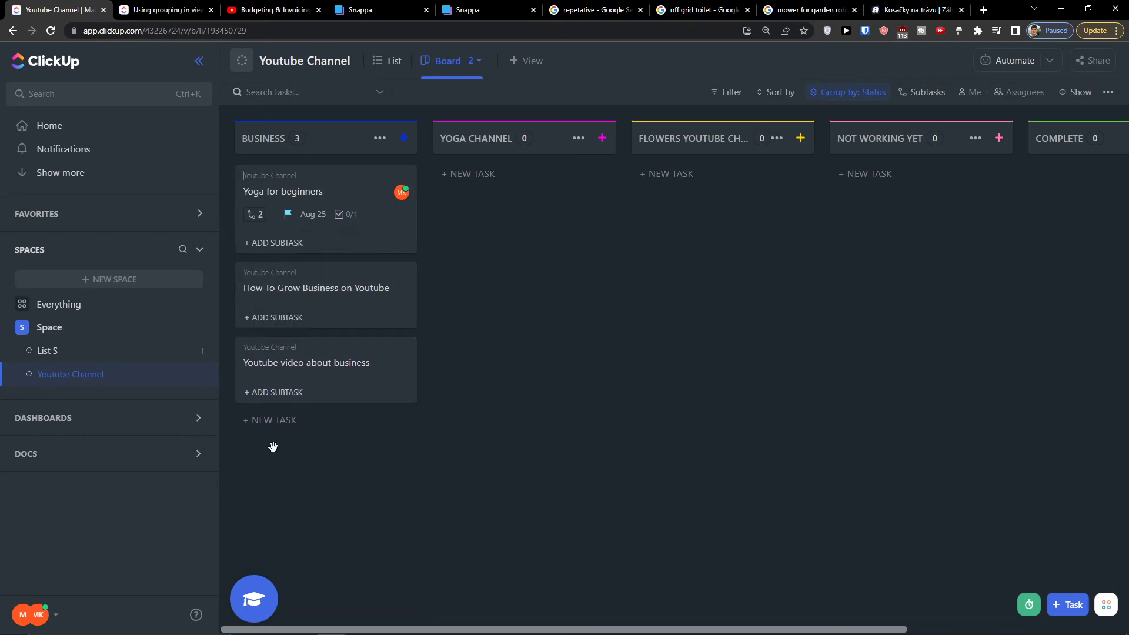
# - Peek at the How To Grow Business on Youtube task, then filter the board to Assignee: Me
pyautogui.click(331, 300)
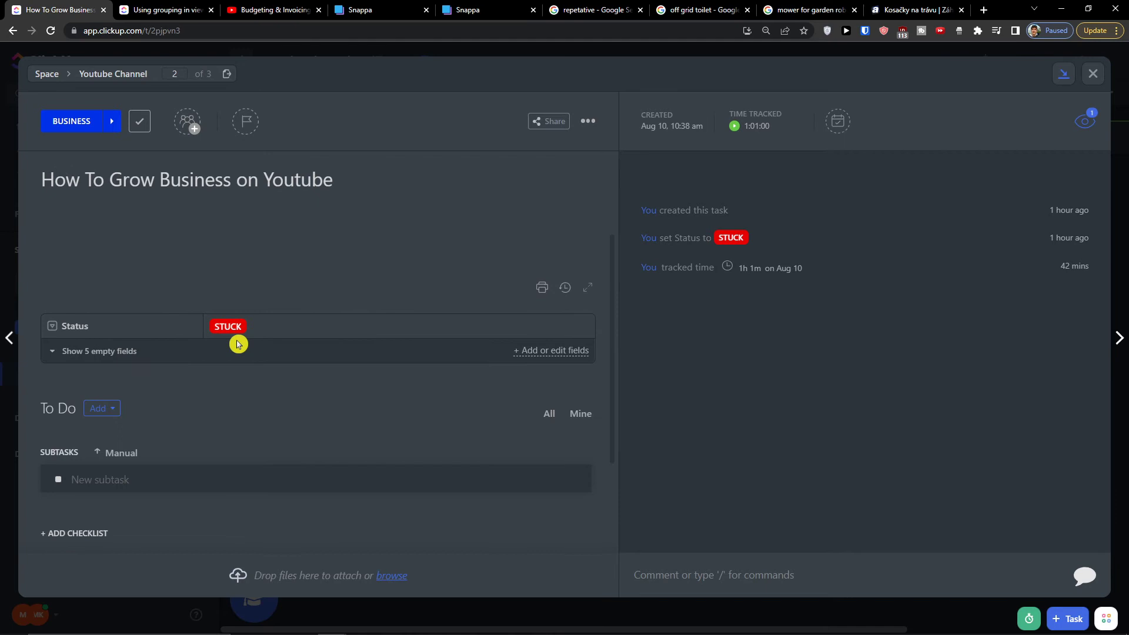
pyautogui.click(1092, 75)
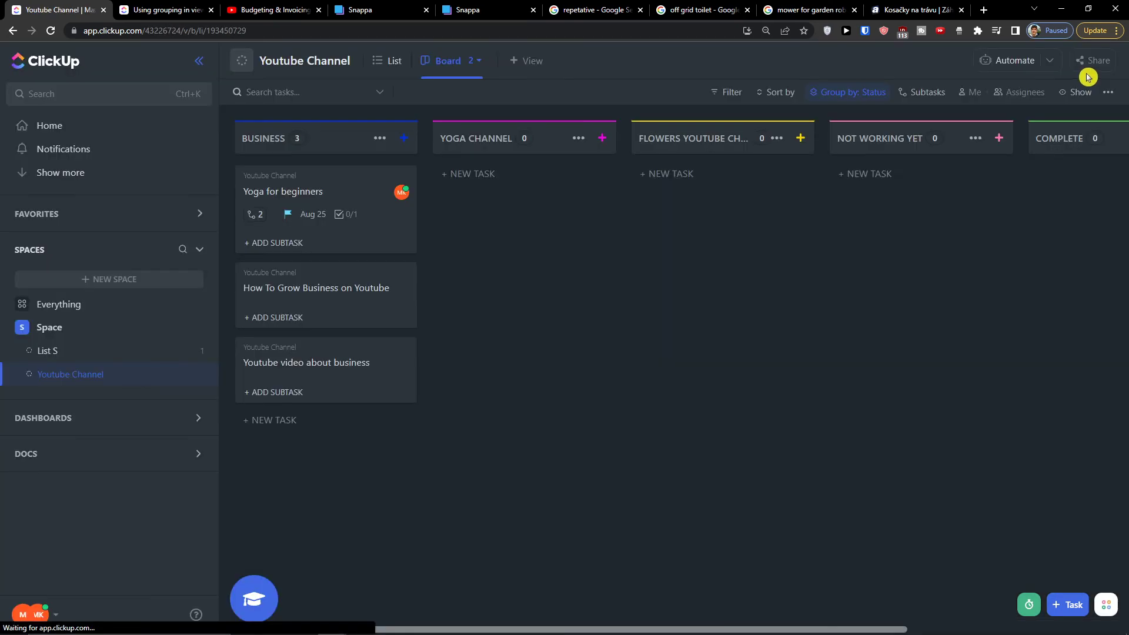
pyautogui.click(729, 95)
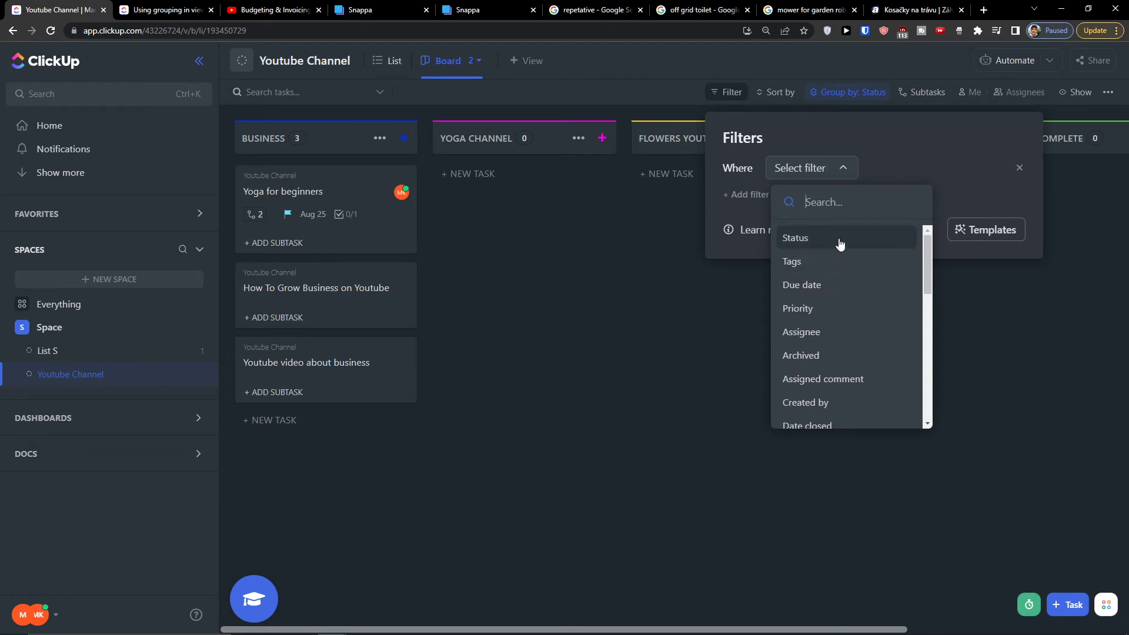
pyautogui.click(821, 331)
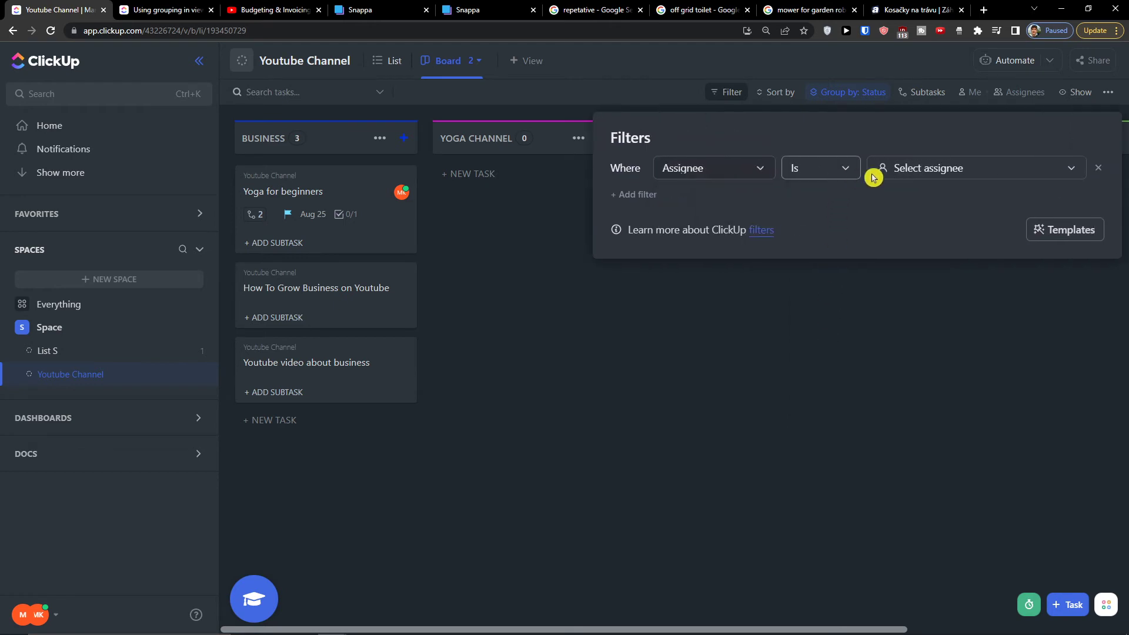
pyautogui.click(904, 171)
pyautogui.click(918, 276)
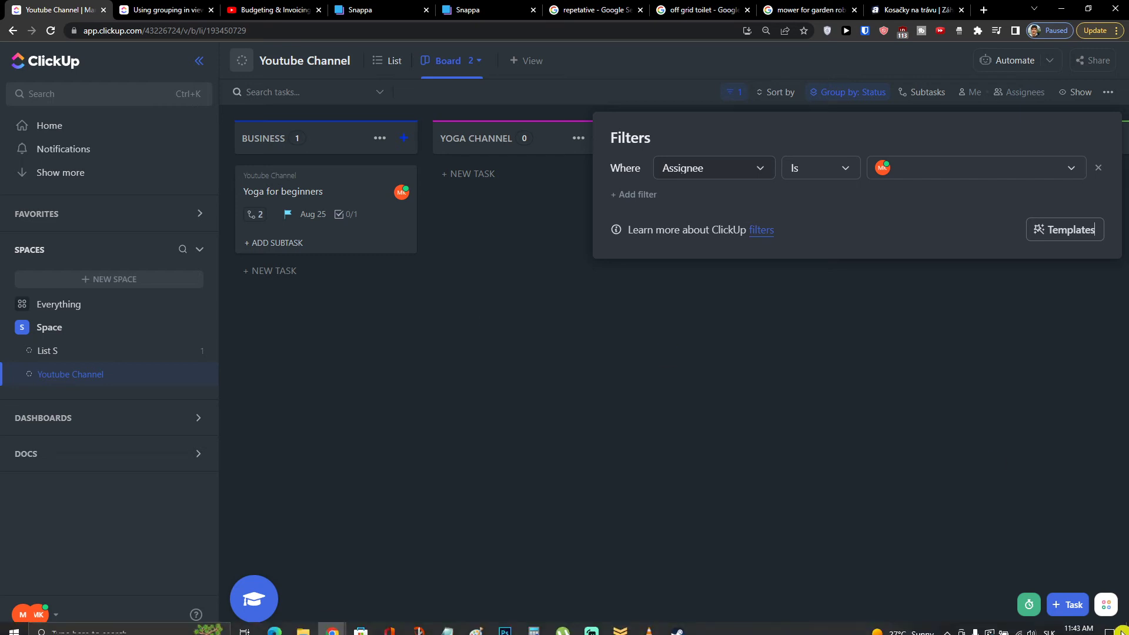
# - Remove the assignee filter and close the Filters panel so all three tasks show
pyautogui.click(1097, 169)
pyautogui.click(454, 163)
pyautogui.click(692, 264)
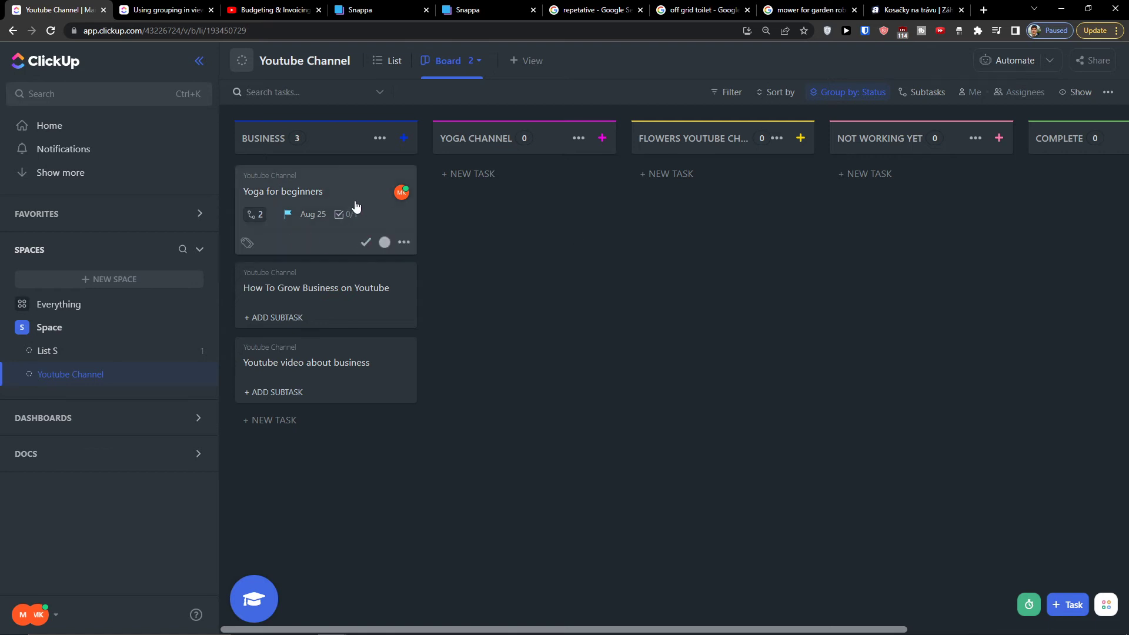
# - Move the Yoga for beginners card into NOT WORKING YET, then bring up the + View choices
pyautogui.moveTo(356, 203); pyautogui.dragTo(967, 185)
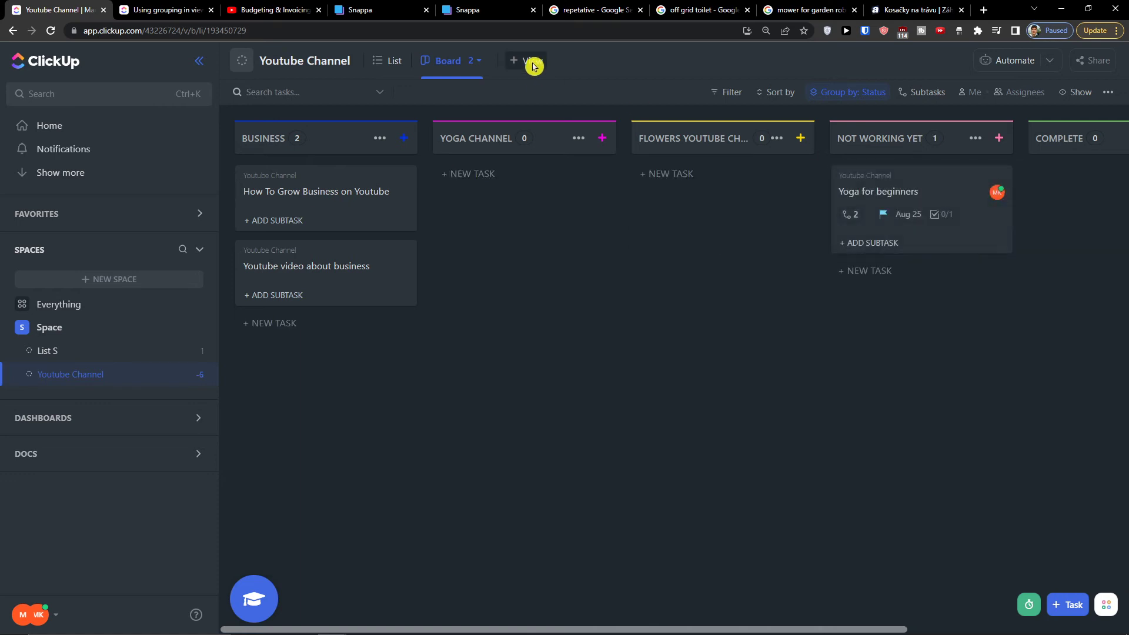
pyautogui.click(529, 63)
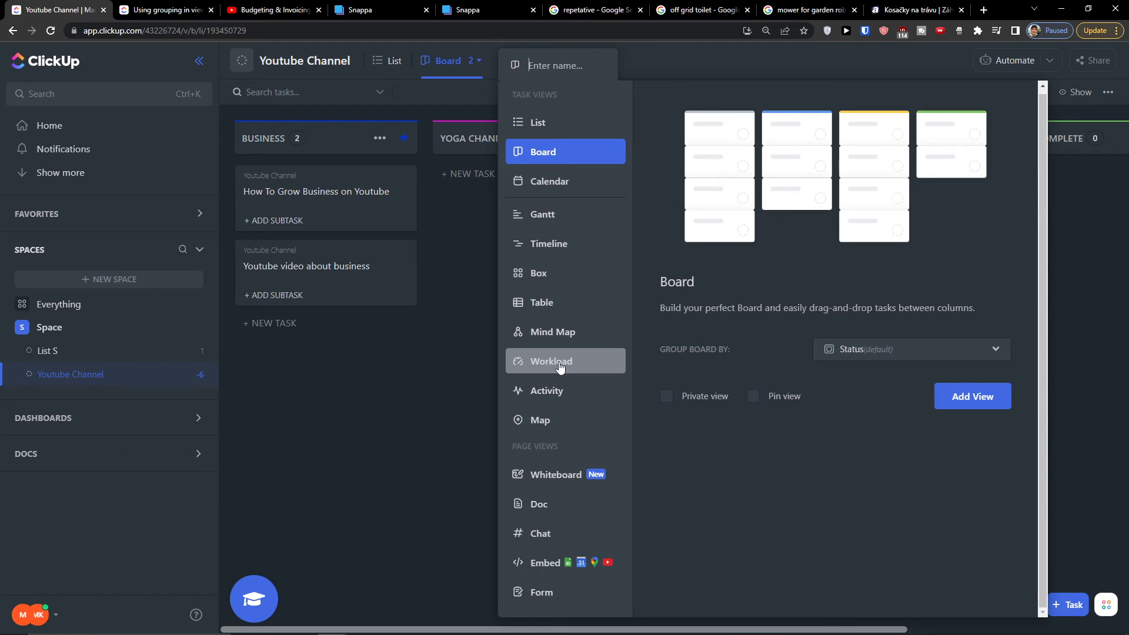
# - Dismiss the Add View choices without adding a view and go to the Home page
pyautogui.click(386, 408)
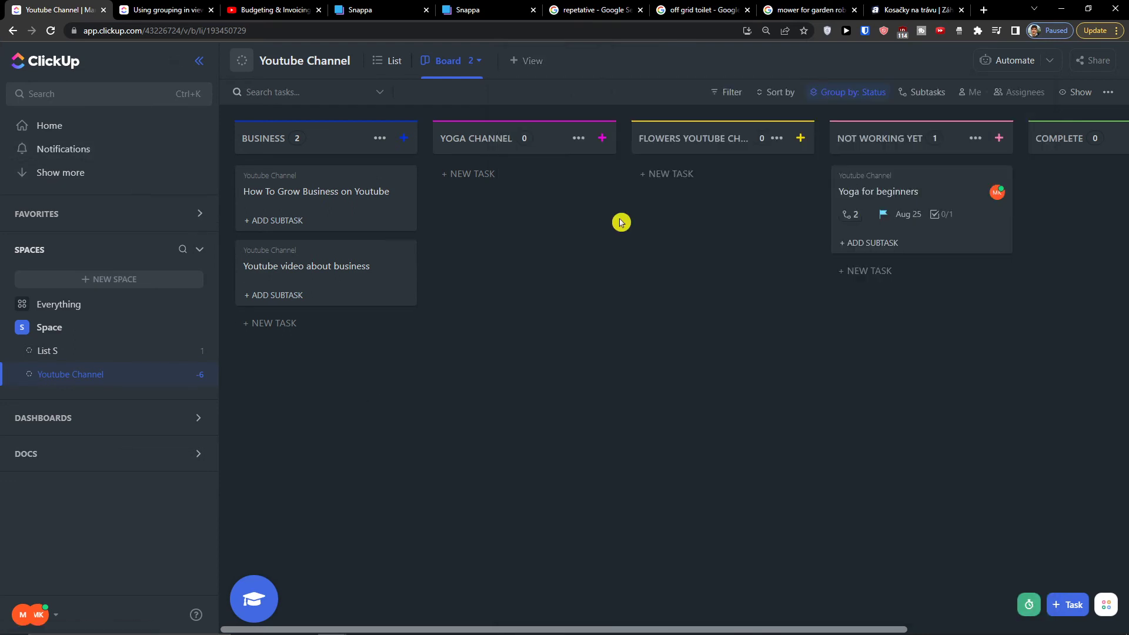
pyautogui.click(126, 148)
pyautogui.click(85, 124)
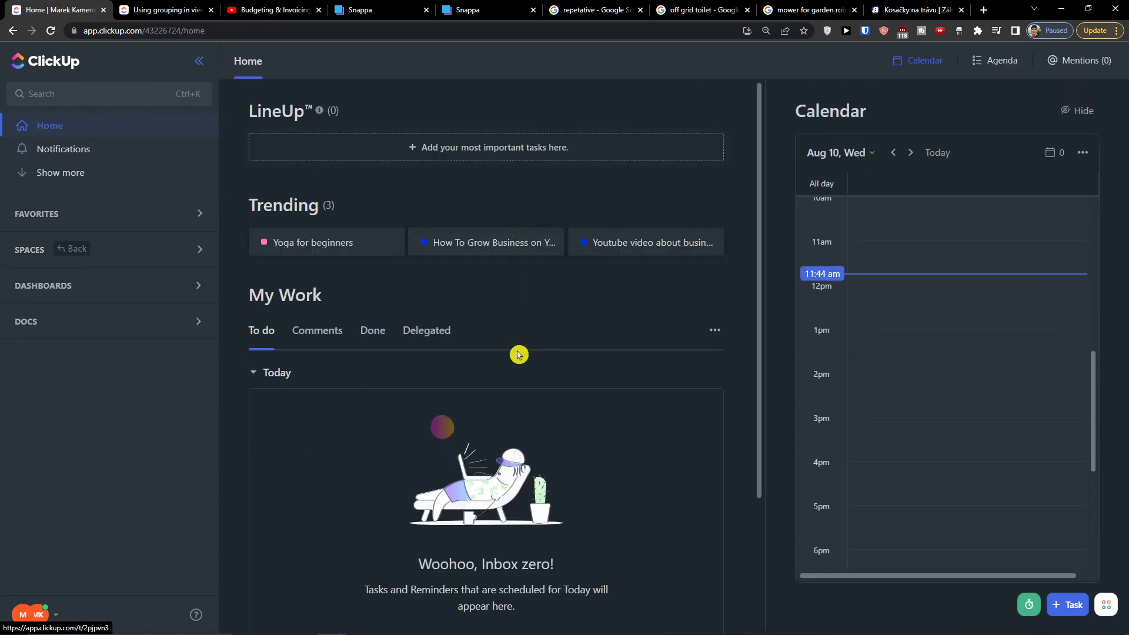
pyautogui.scroll(-3, 582, 463)
pyautogui.scroll(3, 582, 463)
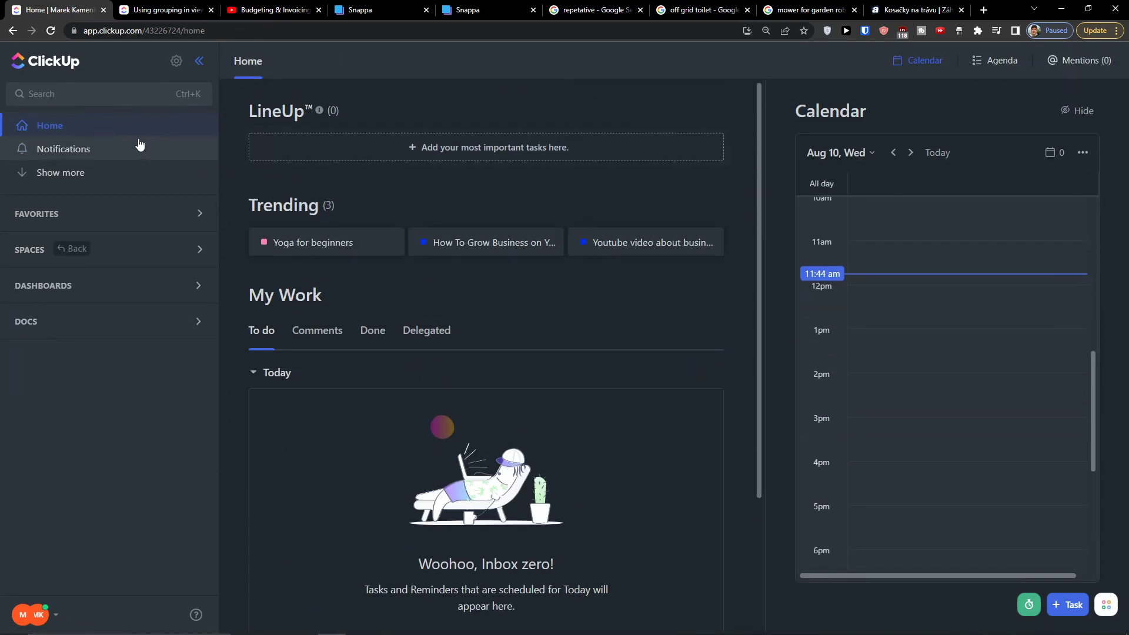
# - Open List S from Spaces as a board with To Do and Complete columns, then return to the help article
pyautogui.click(151, 249)
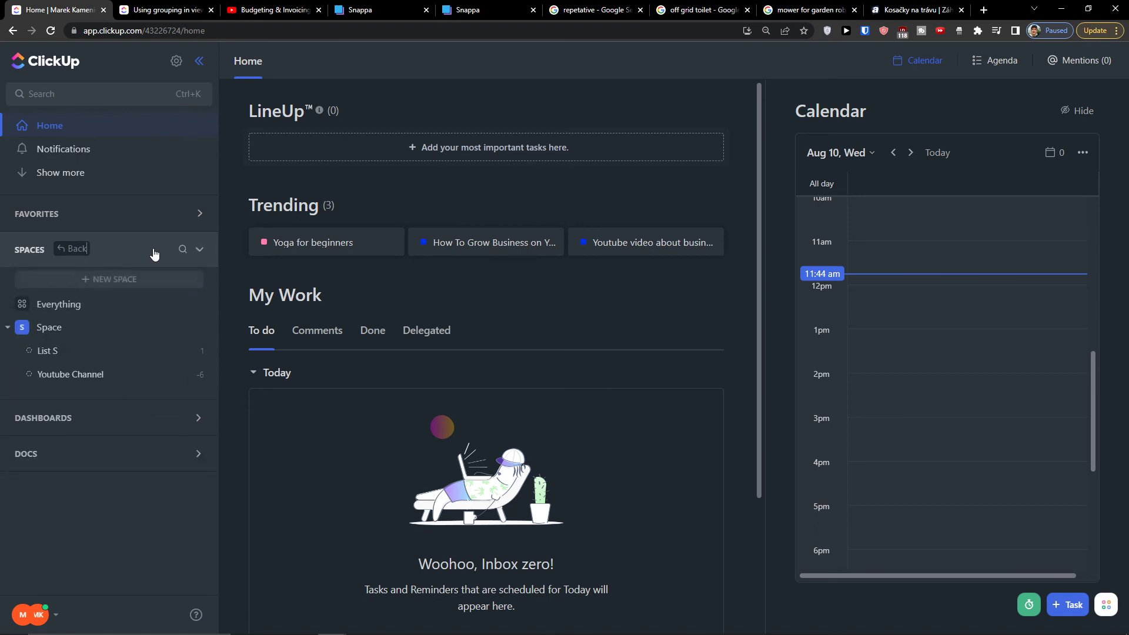
pyautogui.click(121, 362)
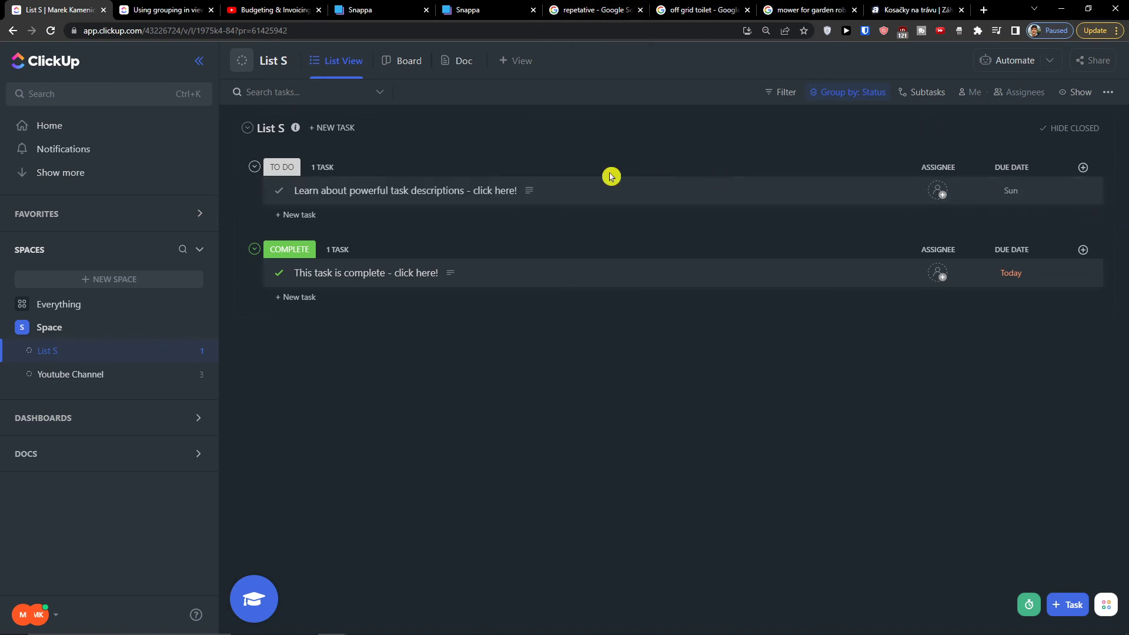
pyautogui.click(405, 68)
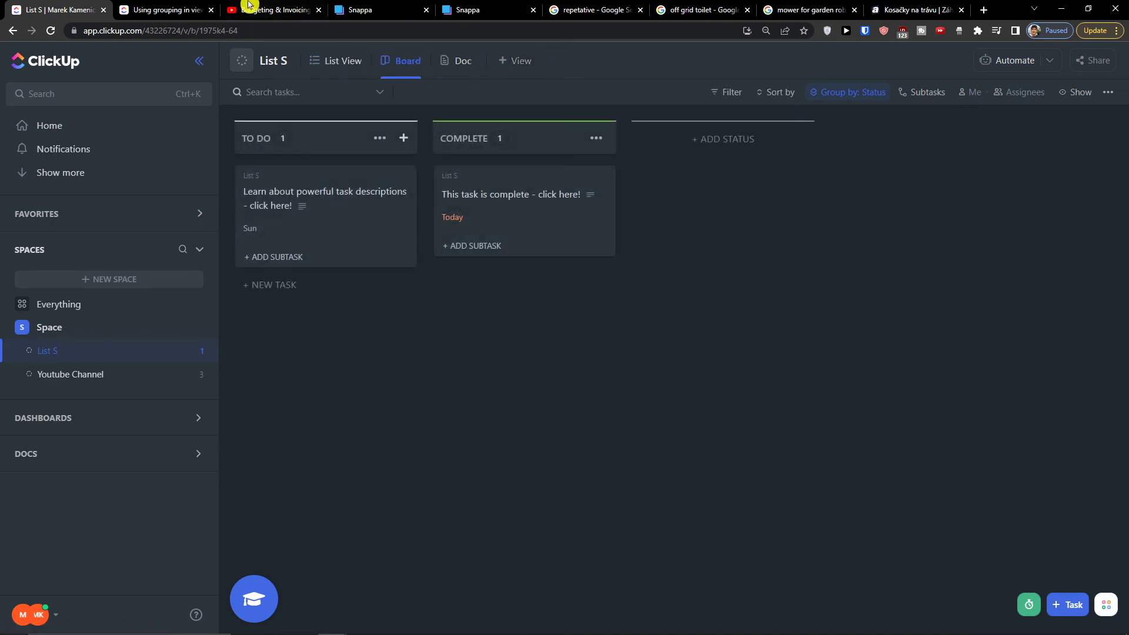
pyautogui.click(194, 10)
pyautogui.click(191, 30)
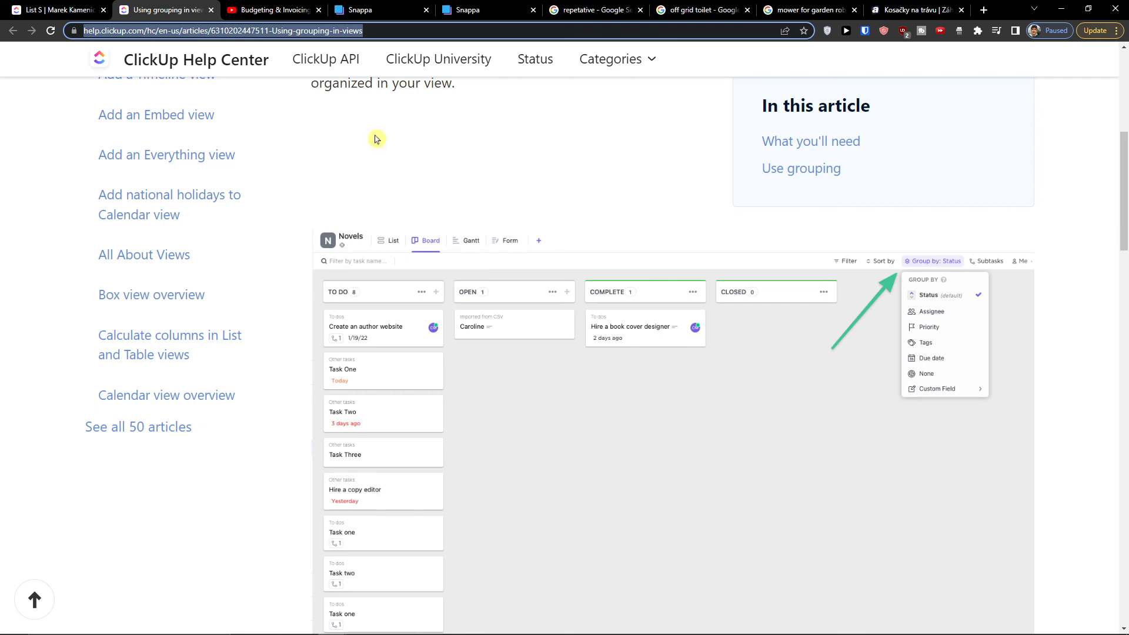
# - Search Google for 'board view clickup' and open the Board View in ClickUp result in a new tab
pyautogui.scroll(7, 623, 300)
pyautogui.scroll(-2, 621, 301)
pyautogui.write('boar')
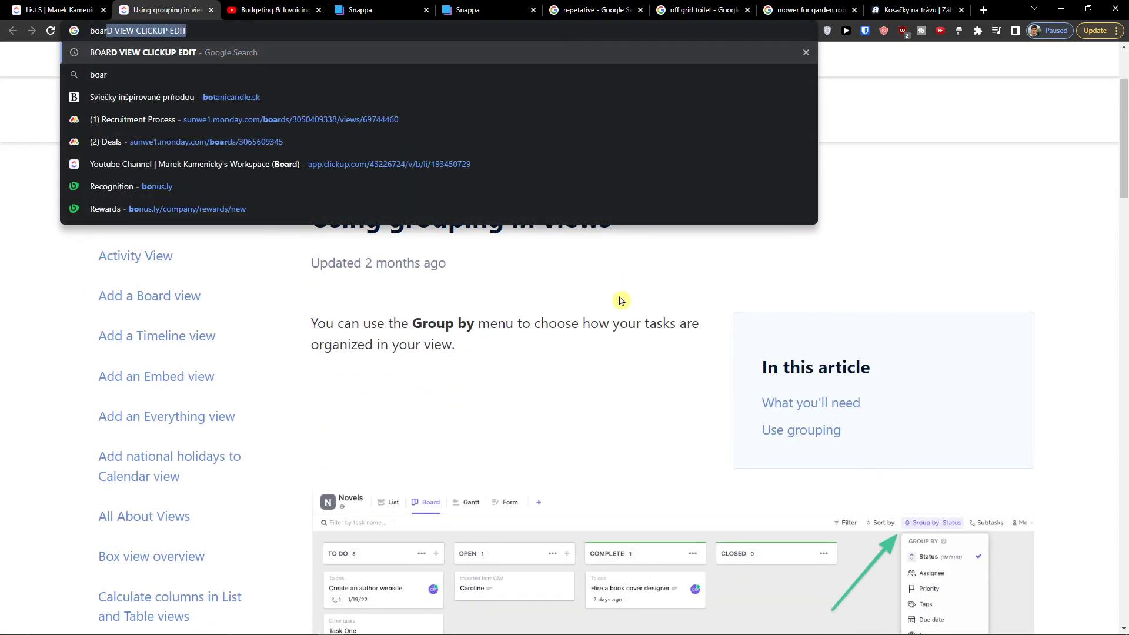
pyautogui.write('d view clicku')
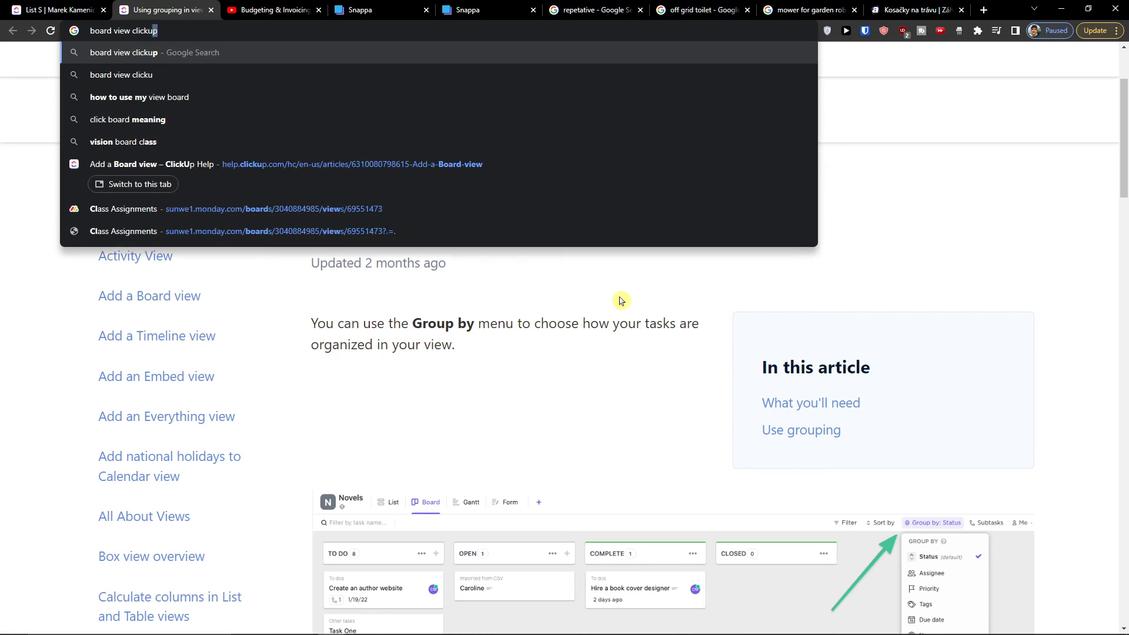
pyautogui.press('Return')
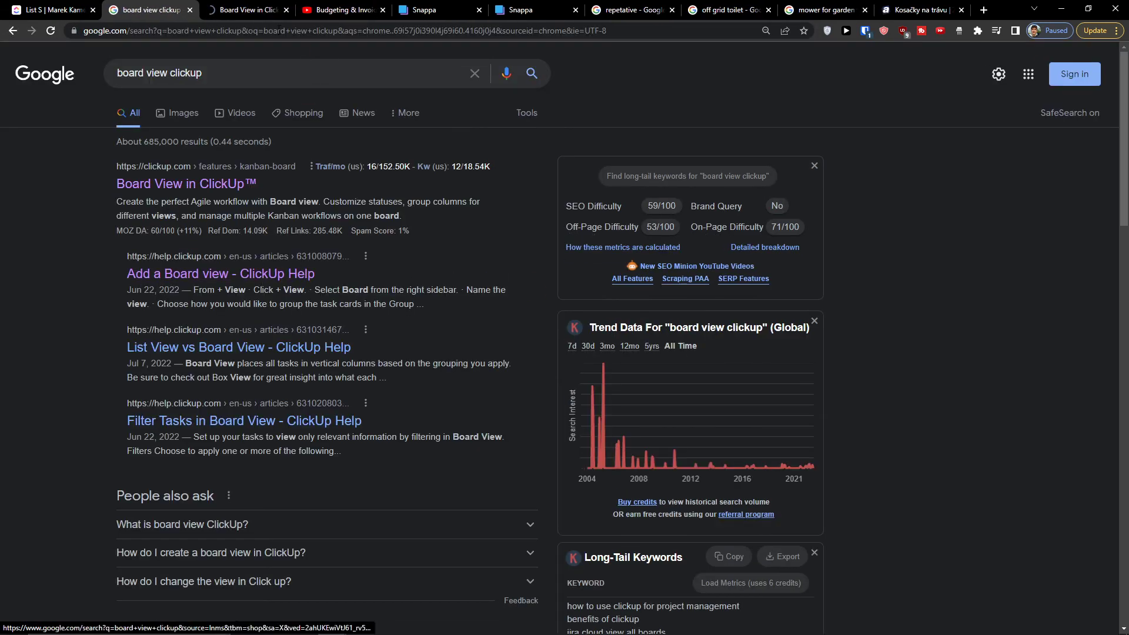
pyautogui.middleClick(190, 184)
pyautogui.hotkey('ctrl', 'Tab')
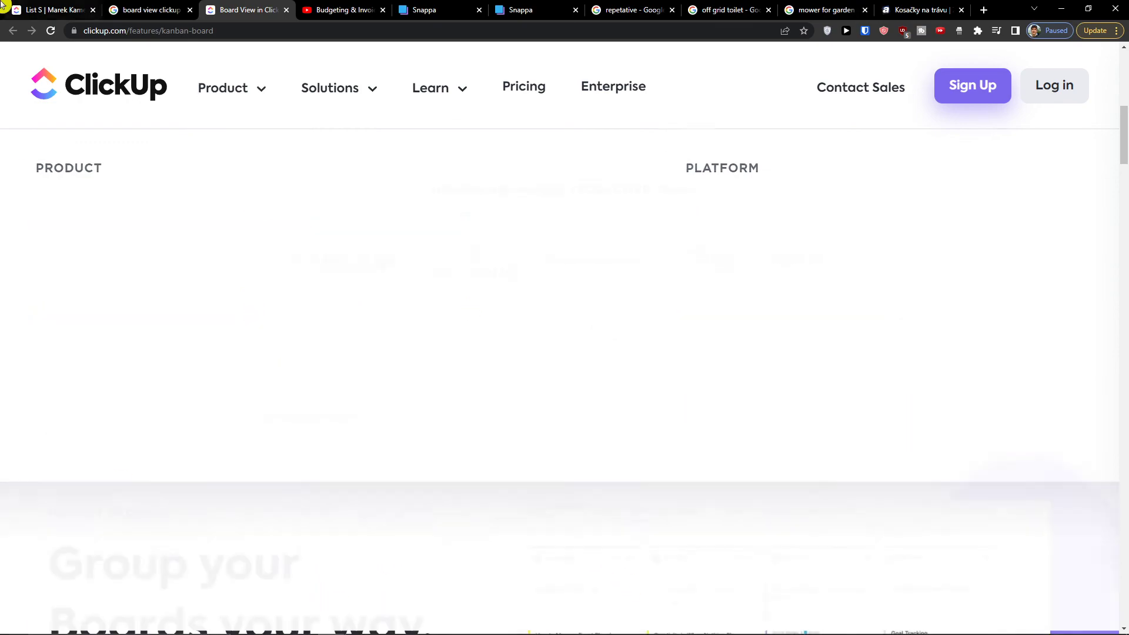
pyautogui.hotkey('ctrl', 'shift', 'Tab')
# - Skim the tutorial video's key moments in the results, then return to the List S board
pyautogui.scroll(-7, 44, 394)
pyautogui.scroll(-1, 48, 397)
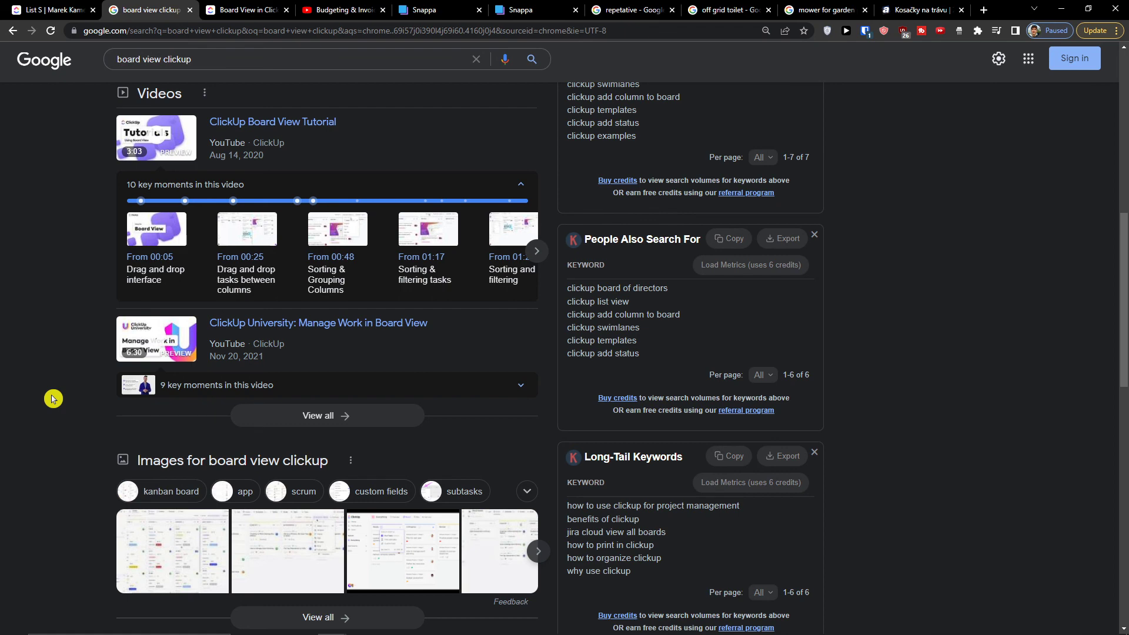
pyautogui.click(535, 252)
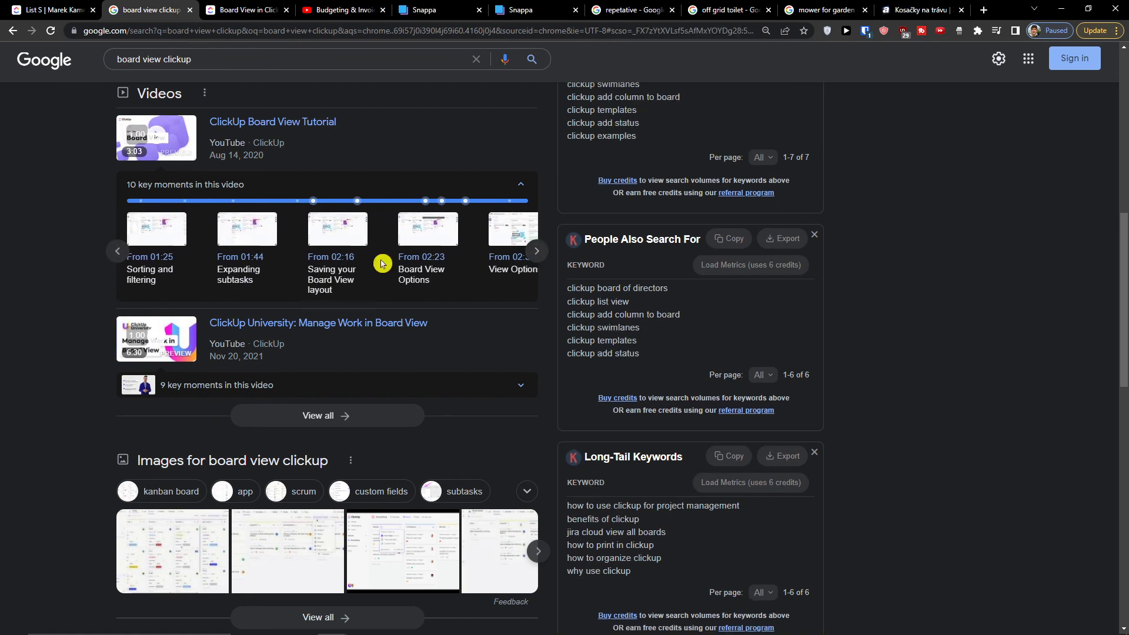
pyautogui.click(536, 252)
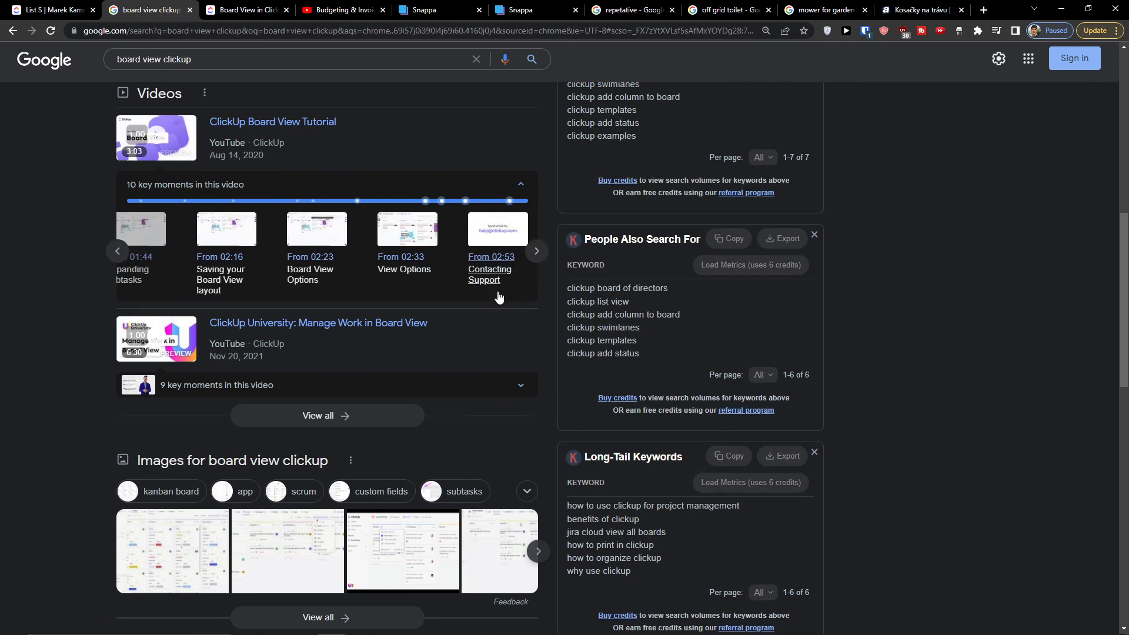
pyautogui.click(56, 10)
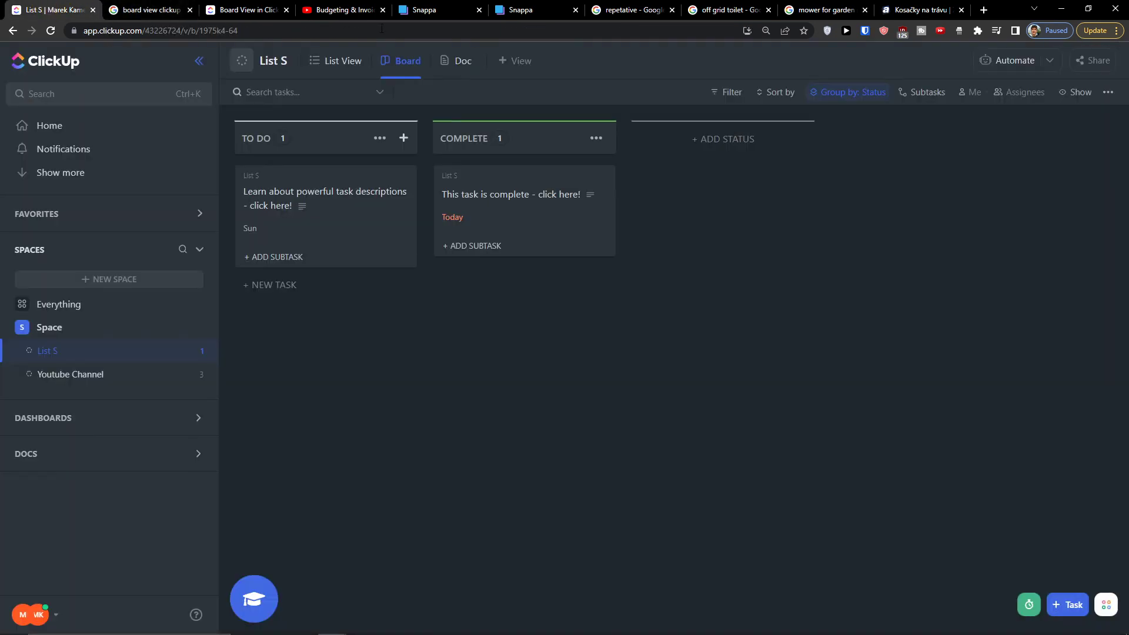
# - Glance at the view settings and board-view menus, then open Youtube Channel from the sidebar
pyautogui.click(1105, 92)
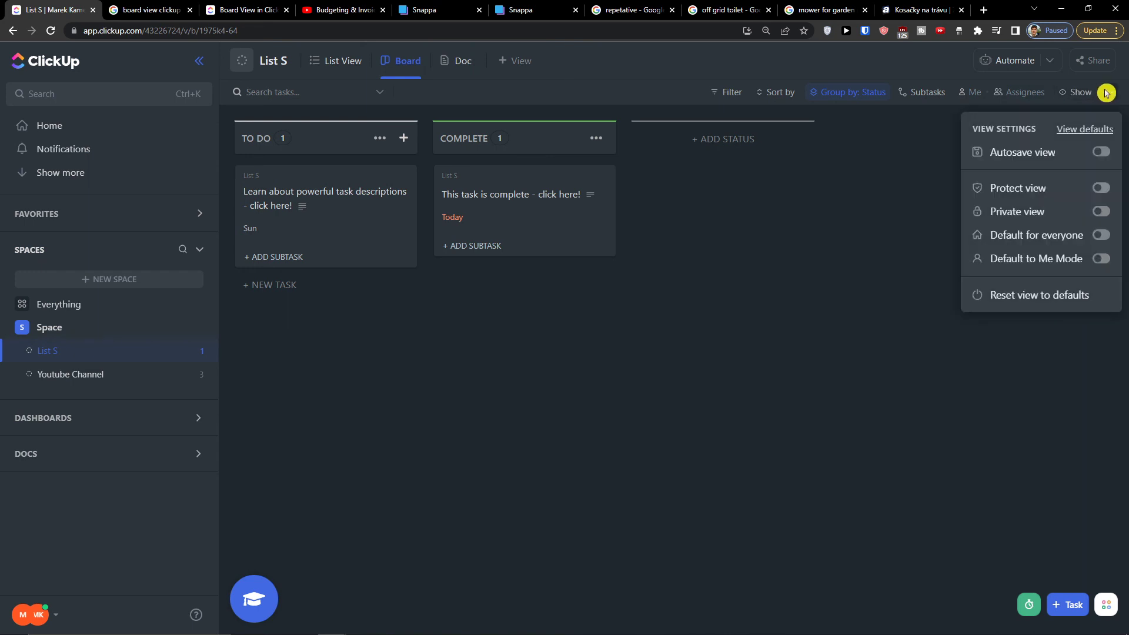
pyautogui.click(1106, 93)
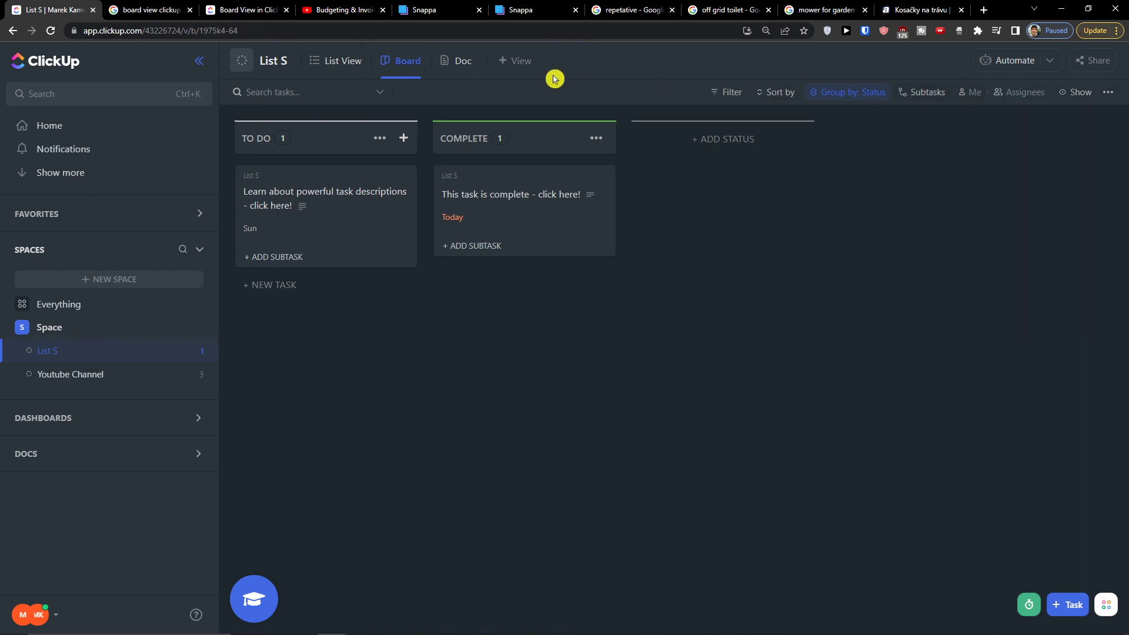
pyautogui.click(441, 60)
pyautogui.click(405, 68)
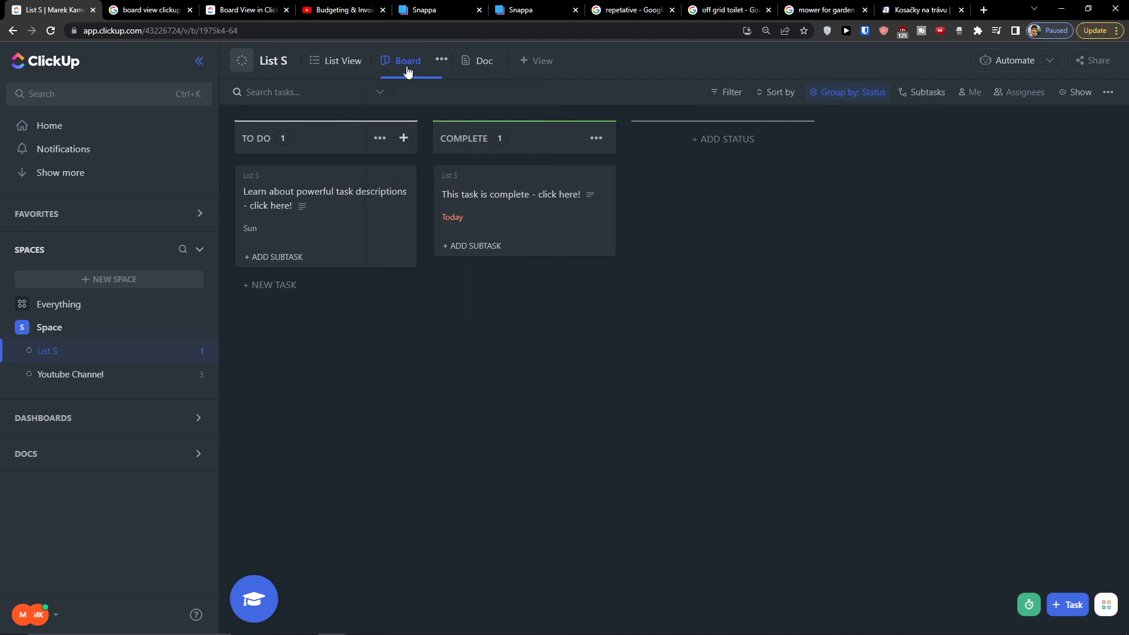
pyautogui.click(440, 65)
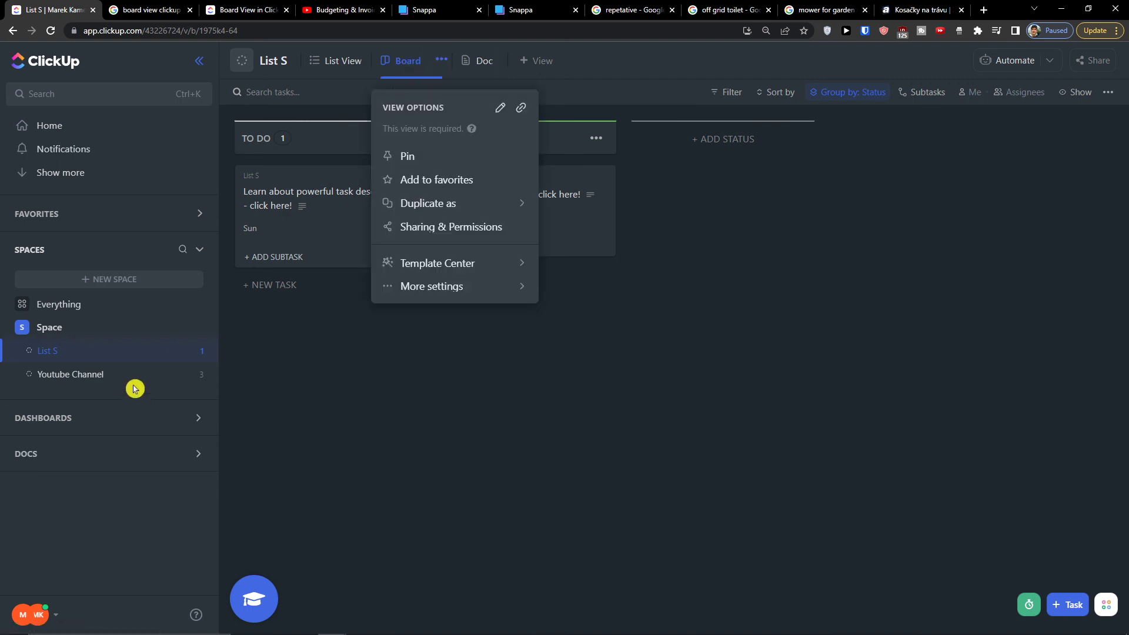
pyautogui.click(110, 376)
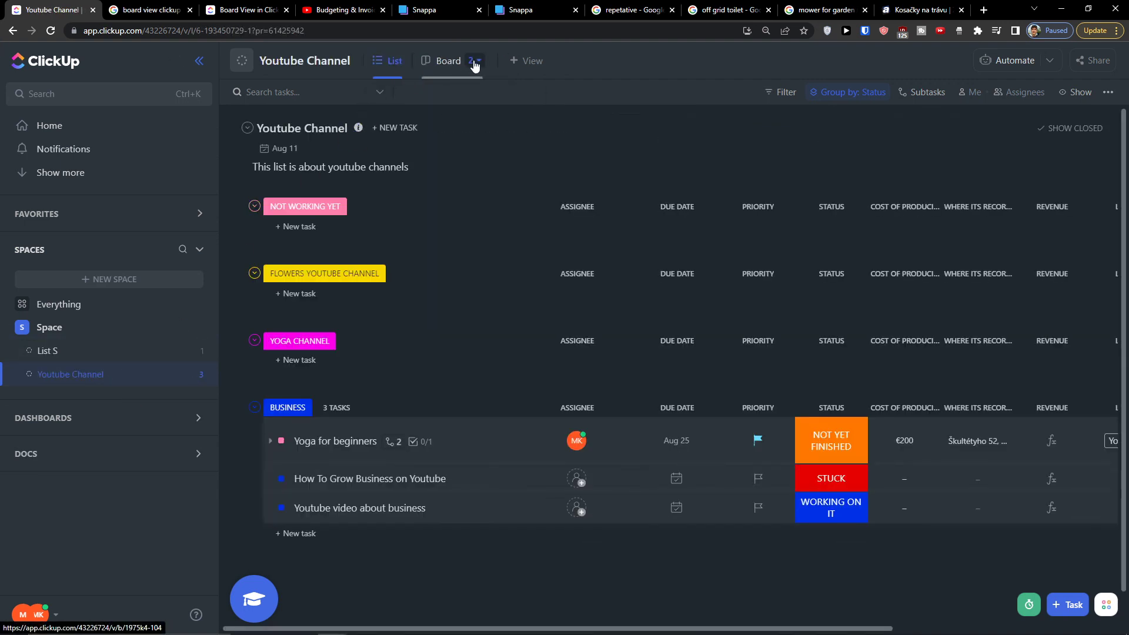
# - From the board view's Template Center menu, save it as template 'Board' shared with Only Me
pyautogui.click(474, 62)
pyautogui.click(534, 125)
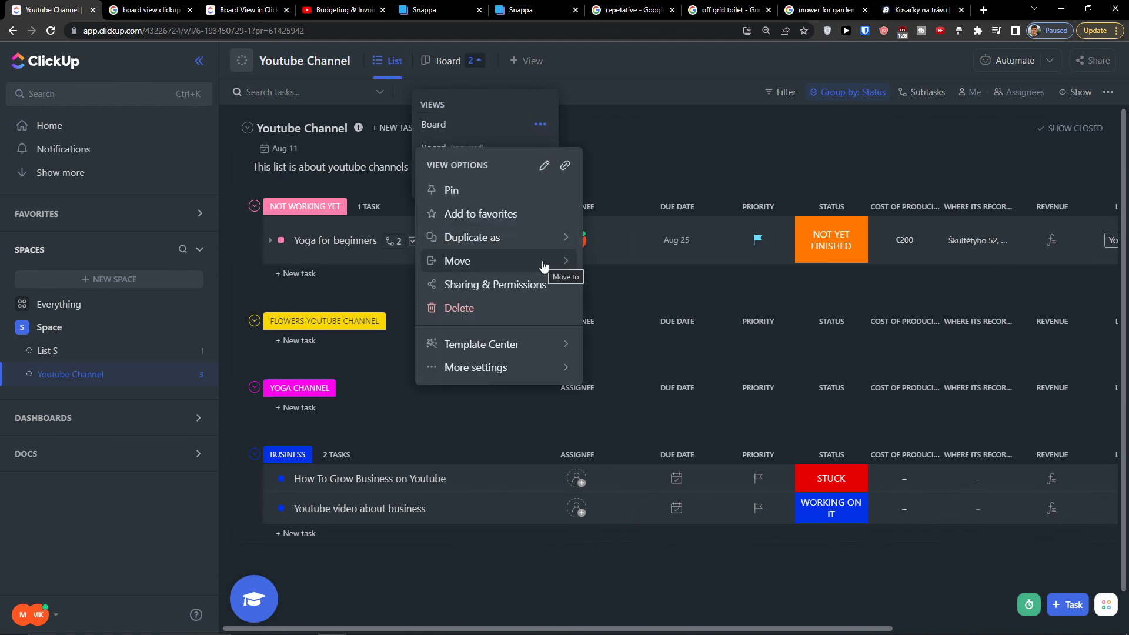
pyautogui.moveTo(570, 343)
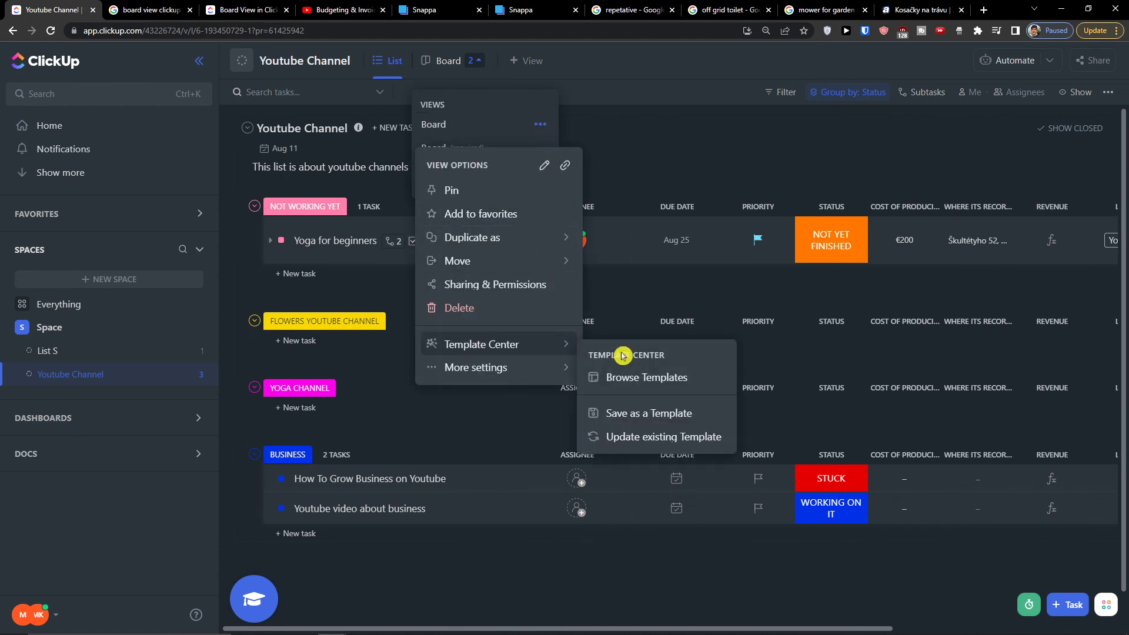
pyautogui.click(692, 415)
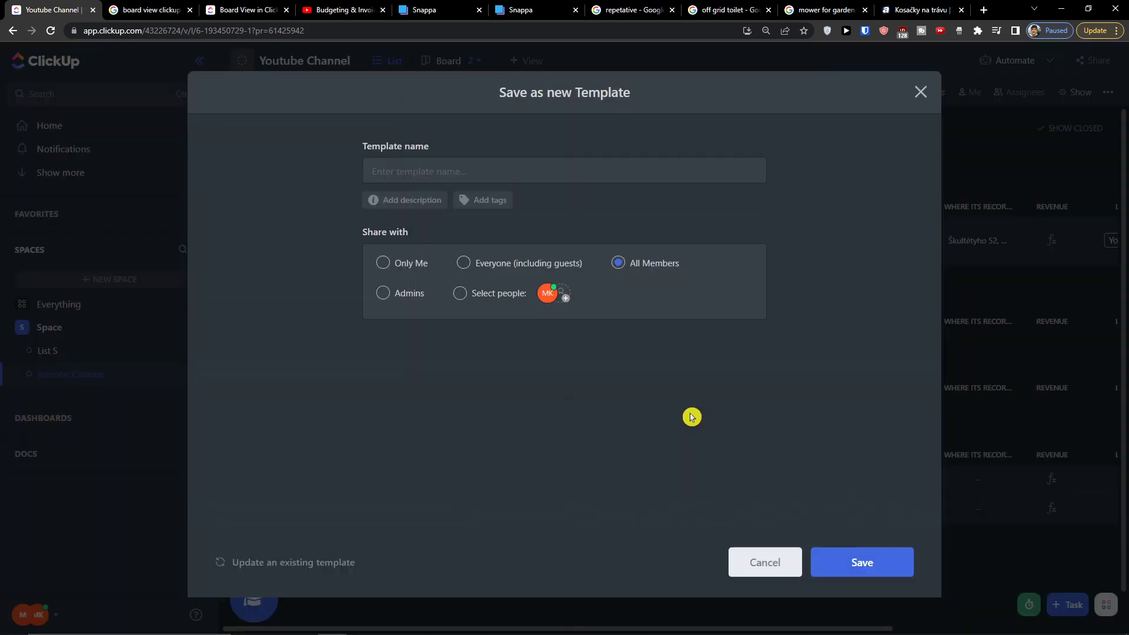
pyautogui.write('Board')
pyautogui.click(399, 268)
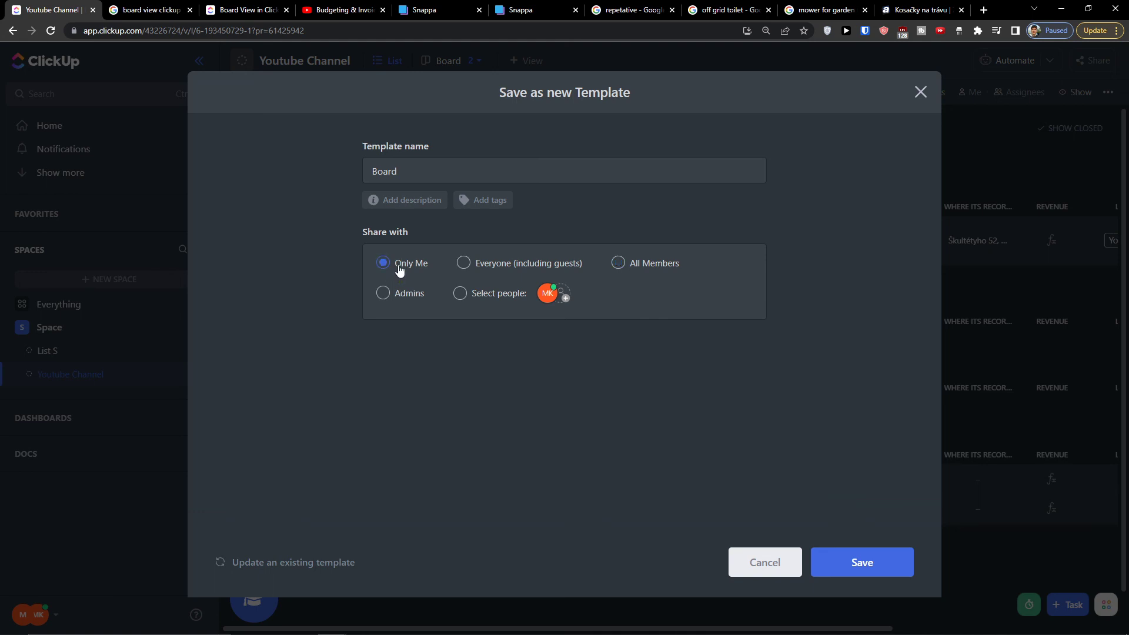
pyautogui.click(862, 563)
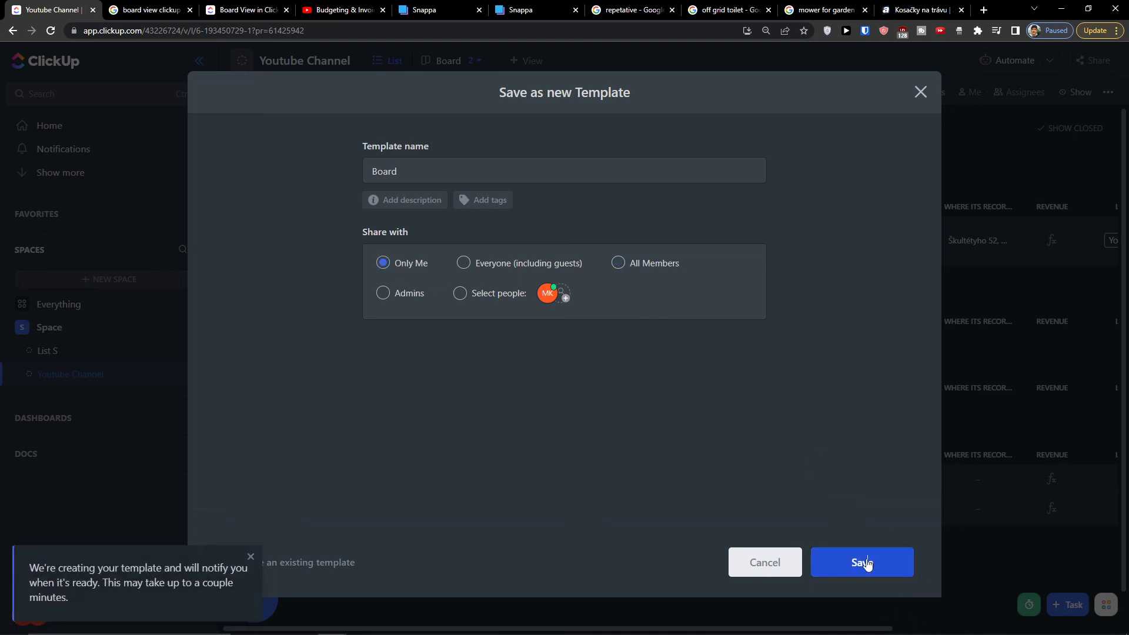